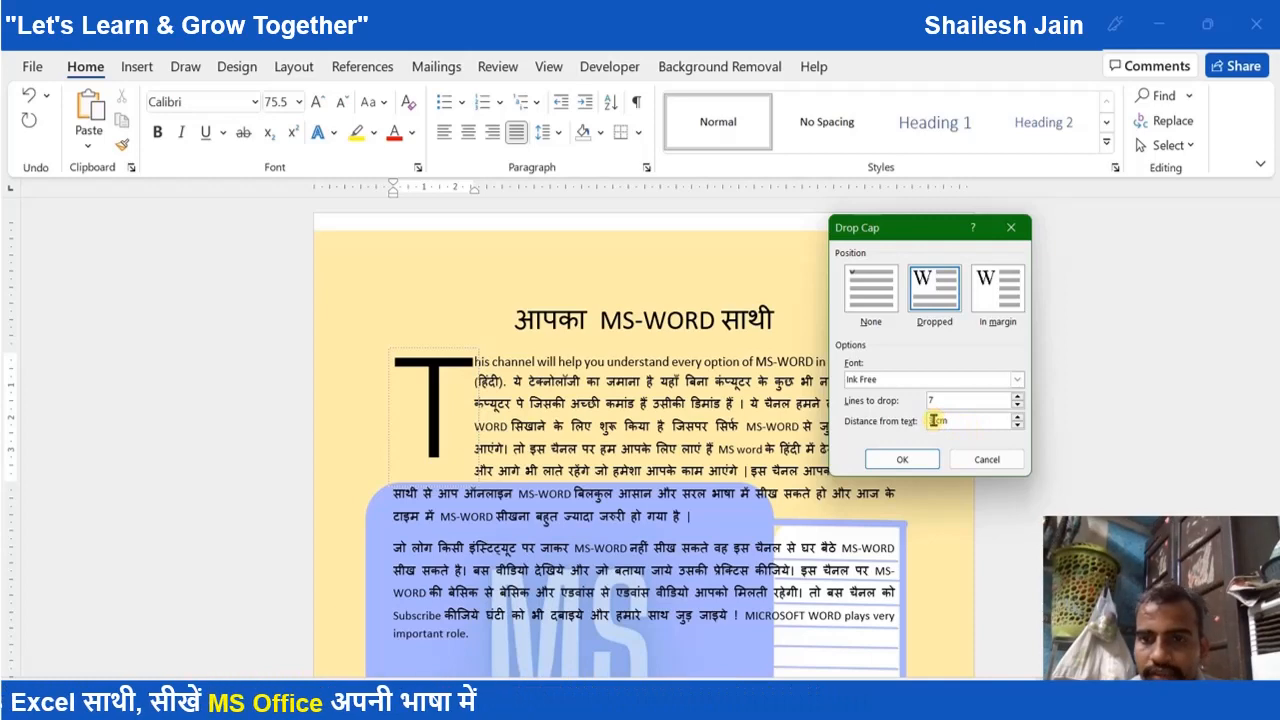
Apply the dropped Ink Free initial, and restyle the letter T as an Impact drop cap over 5 lines, 1 cm from the text
{"action": "left_click", "coordinate": [902, 460]}
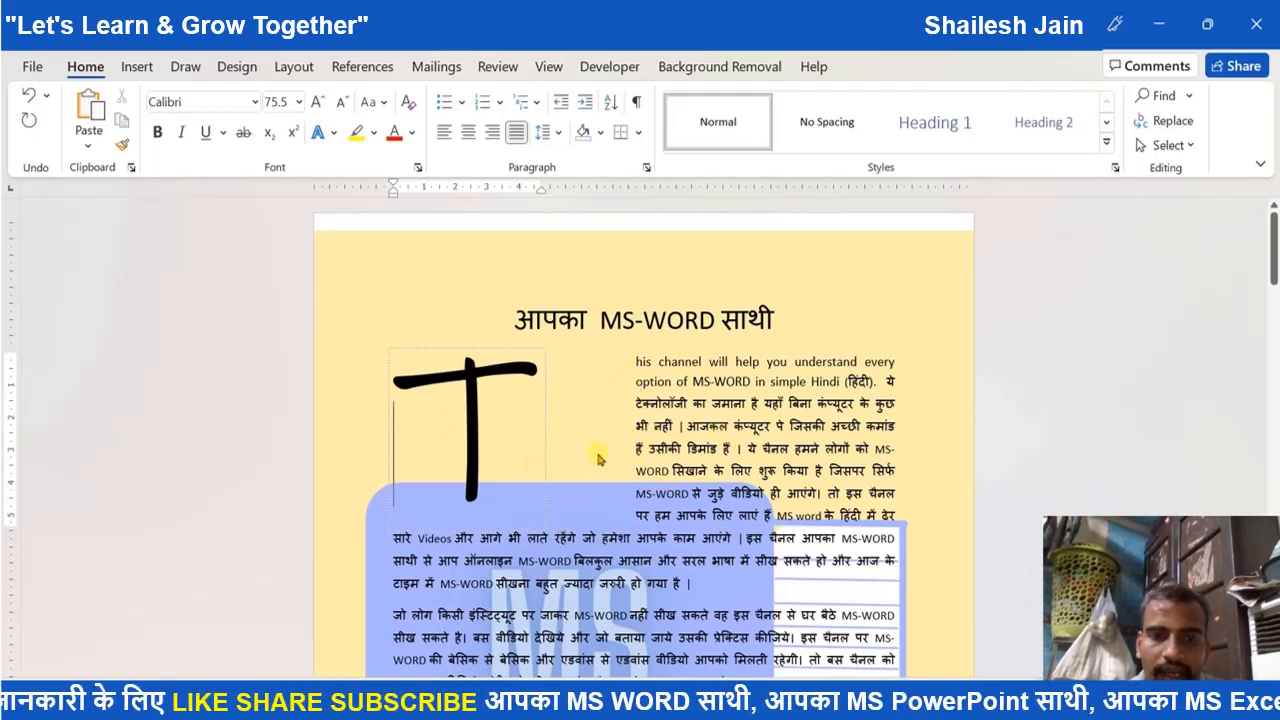
{"action": "left_click", "coordinate": [477, 352]}
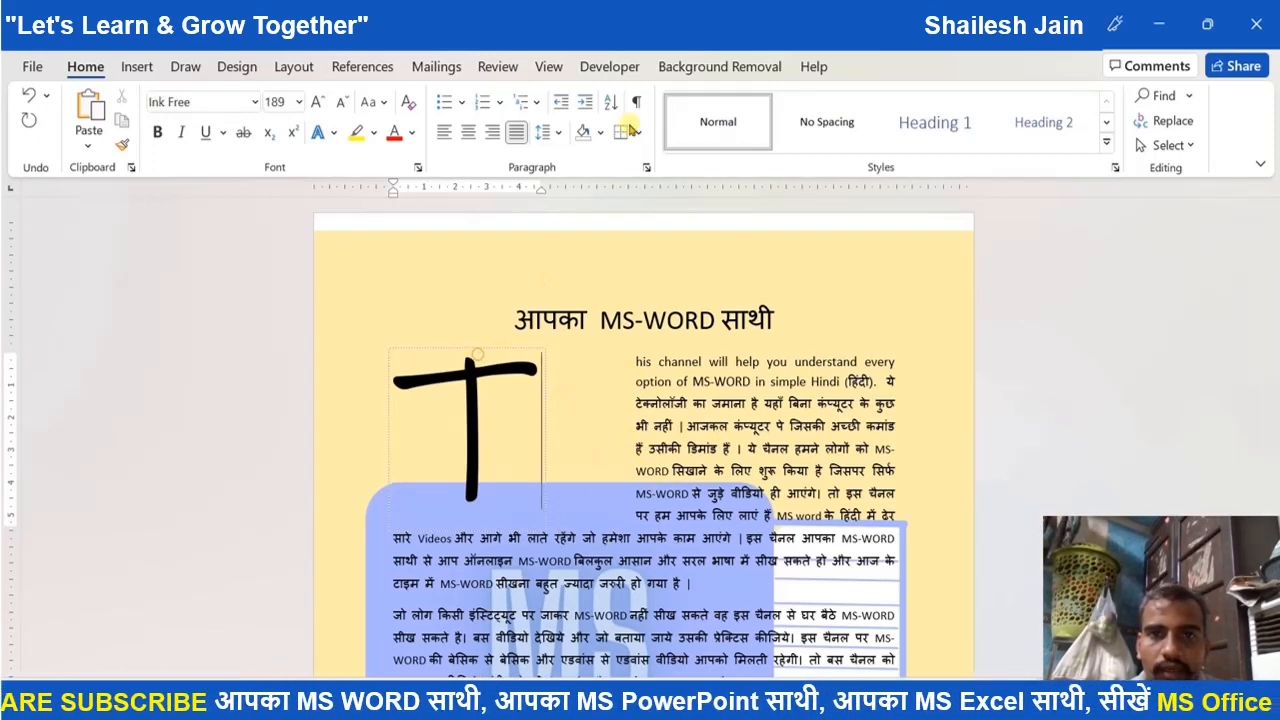
{"action": "left_click", "coordinate": [626, 148]}
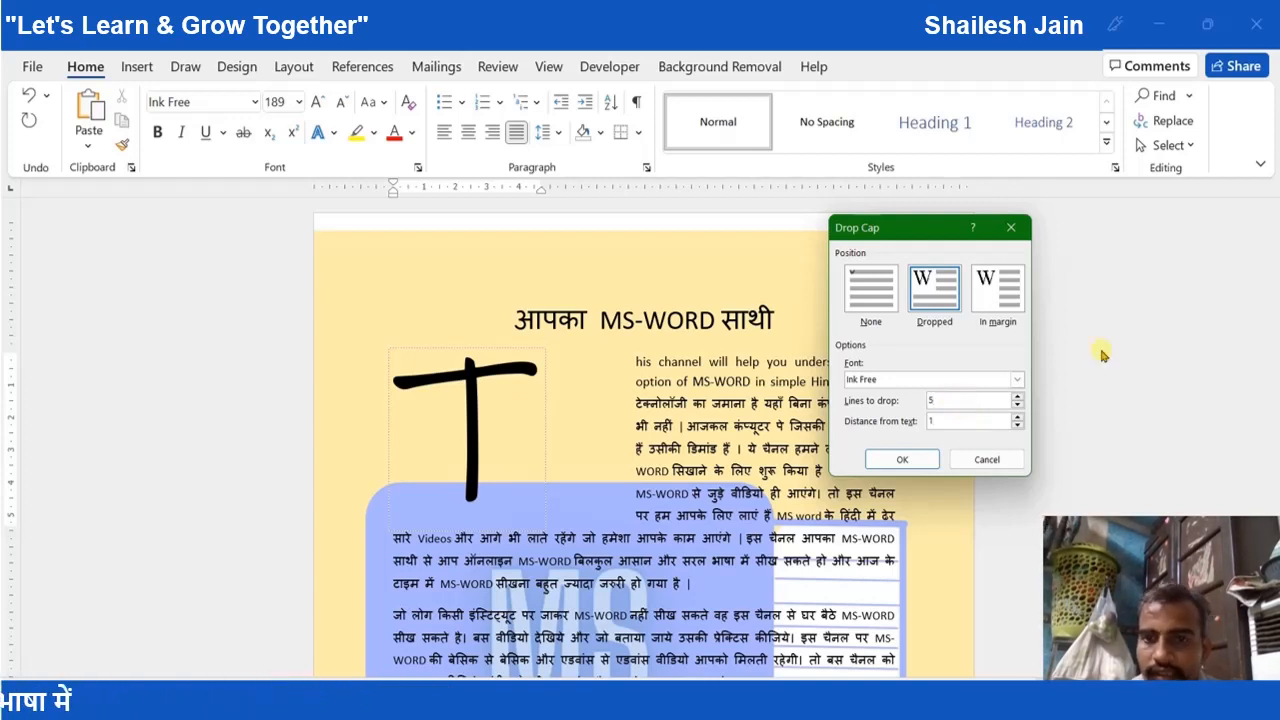
{"action": "left_click", "coordinate": [1017, 379]}
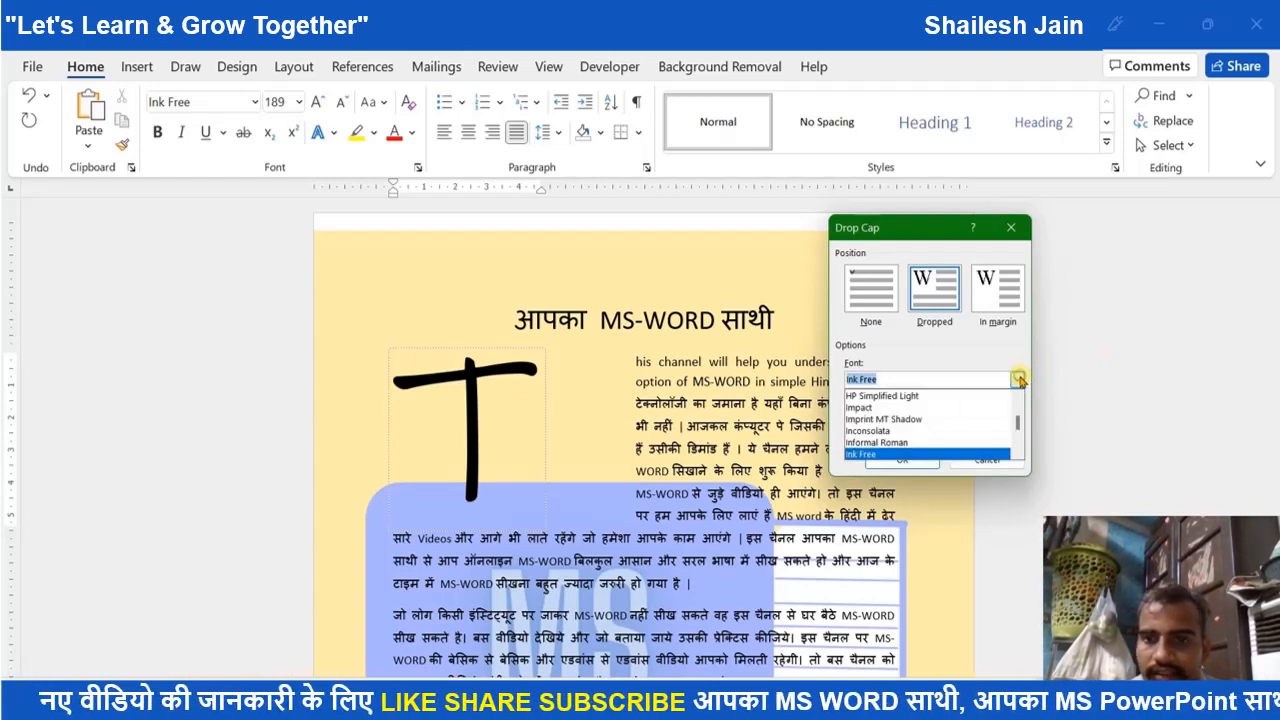
{"action": "left_click", "coordinate": [904, 403]}
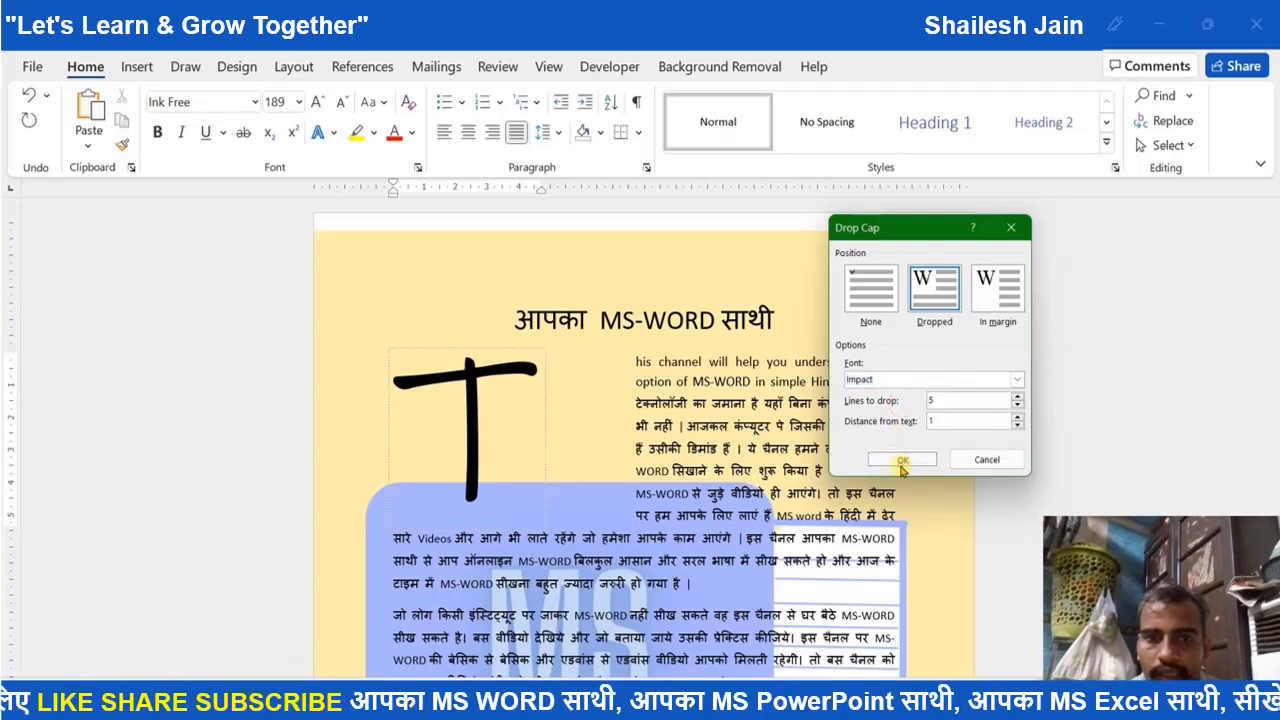
{"action": "left_click", "coordinate": [902, 462]}
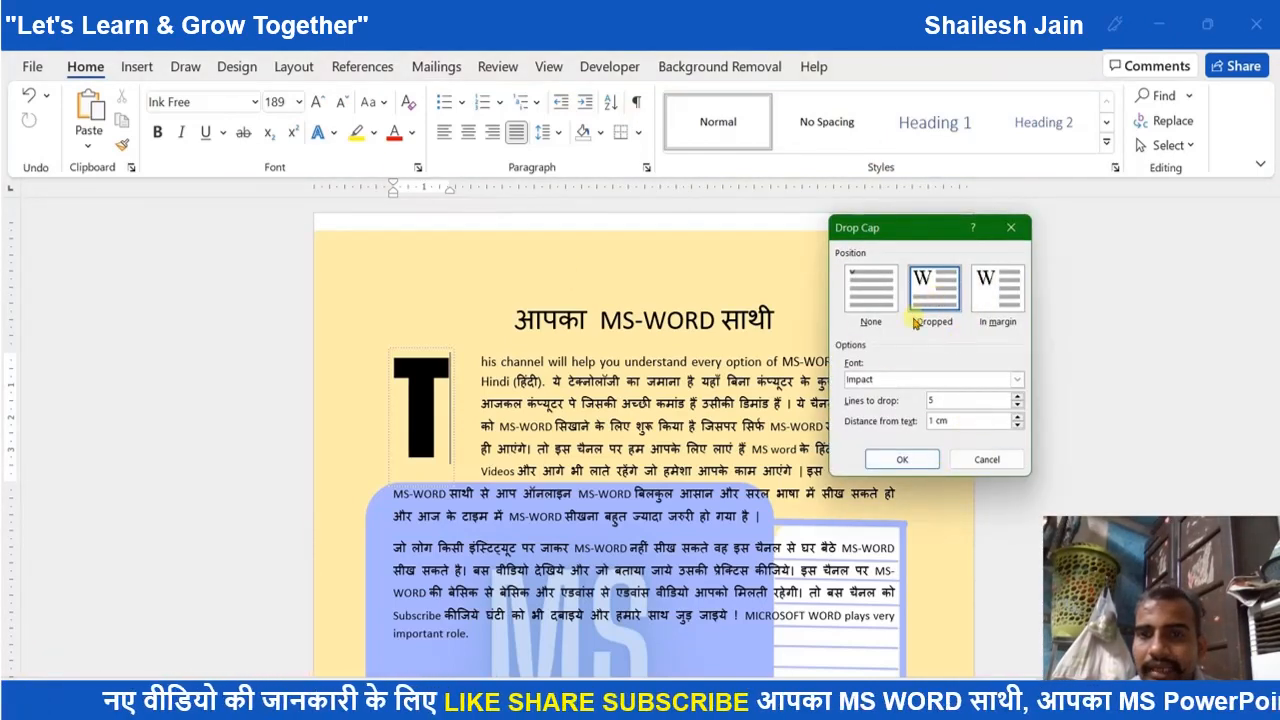
Set the text wrapping of the drop cap's frame to None
{"action": "left_click", "coordinate": [982, 460]}
{"action": "left_click", "coordinate": [434, 350]}
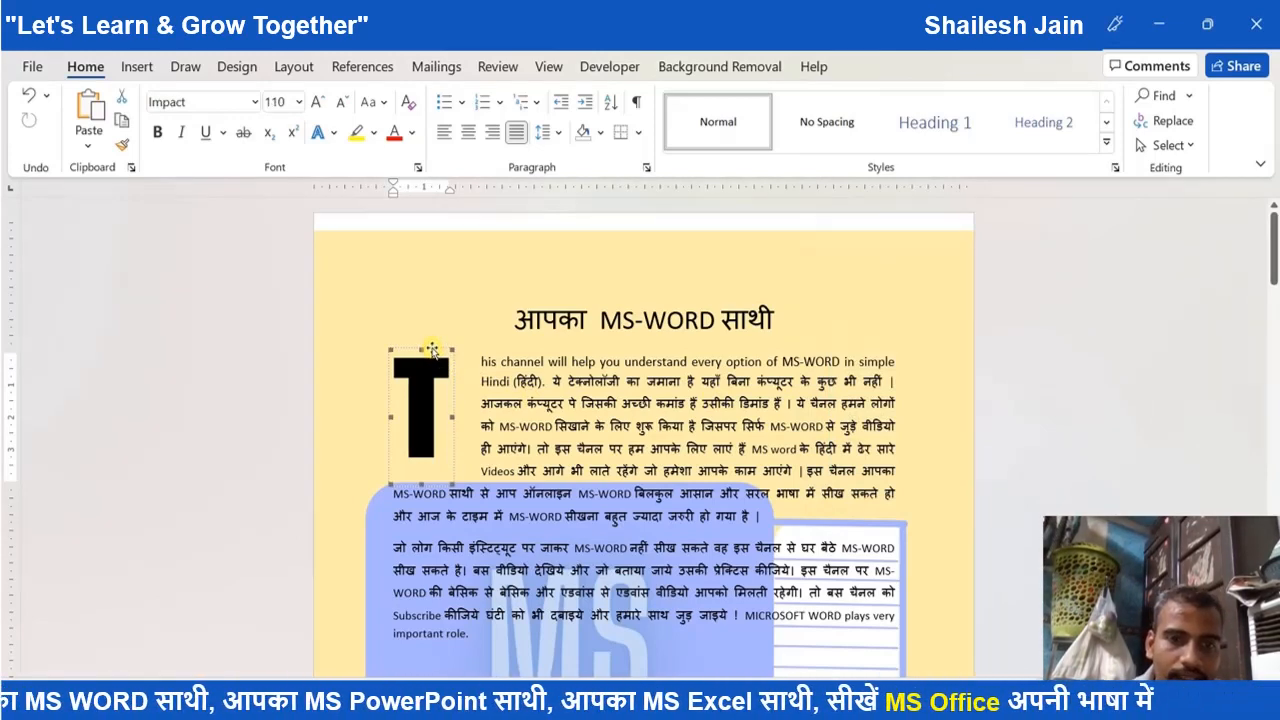
{"action": "double_click", "coordinate": [432, 348]}
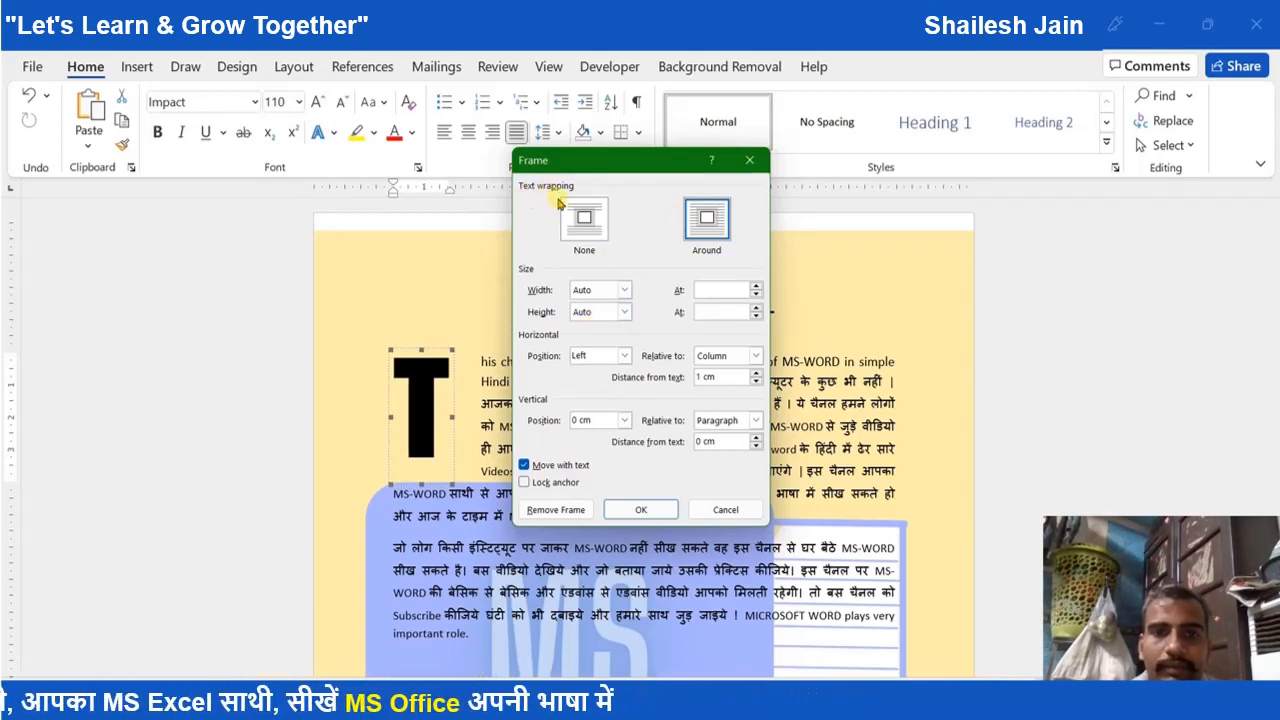
{"action": "left_click", "coordinate": [597, 237]}
{"action": "left_click", "coordinate": [633, 510]}
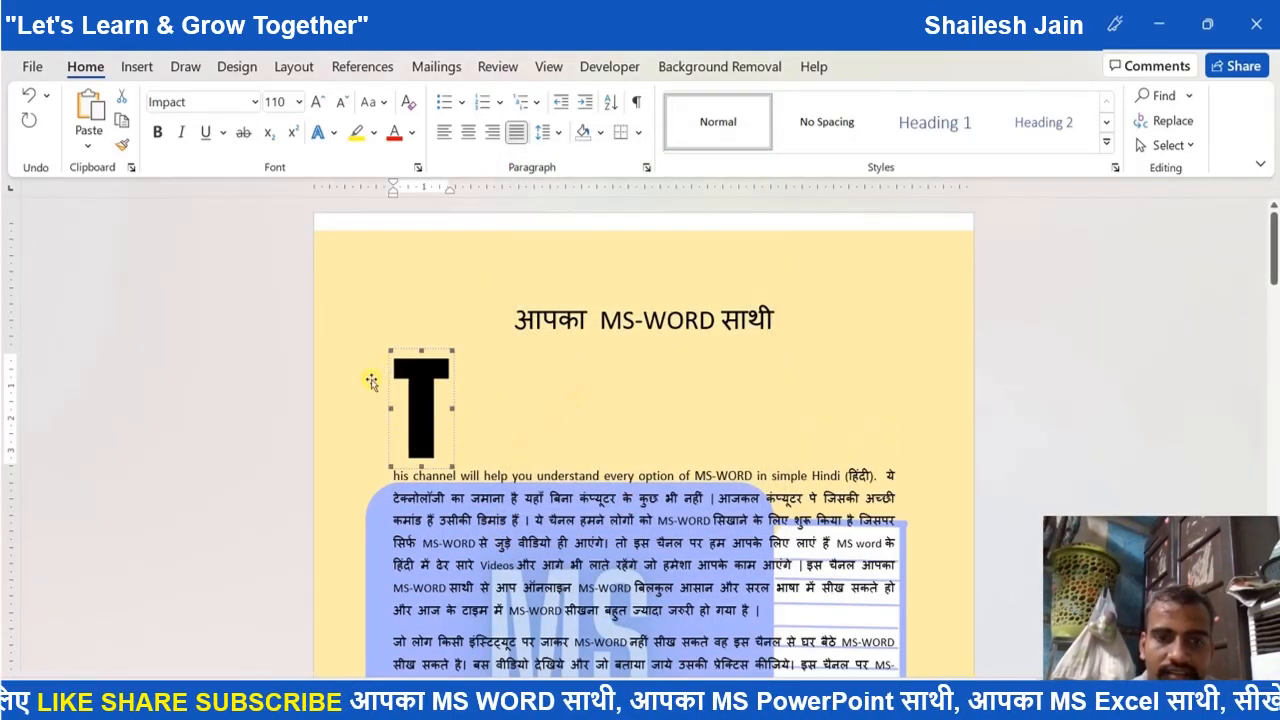
Set the text wrapping of the drop cap's frame back to Around
{"action": "double_click", "coordinate": [433, 350]}
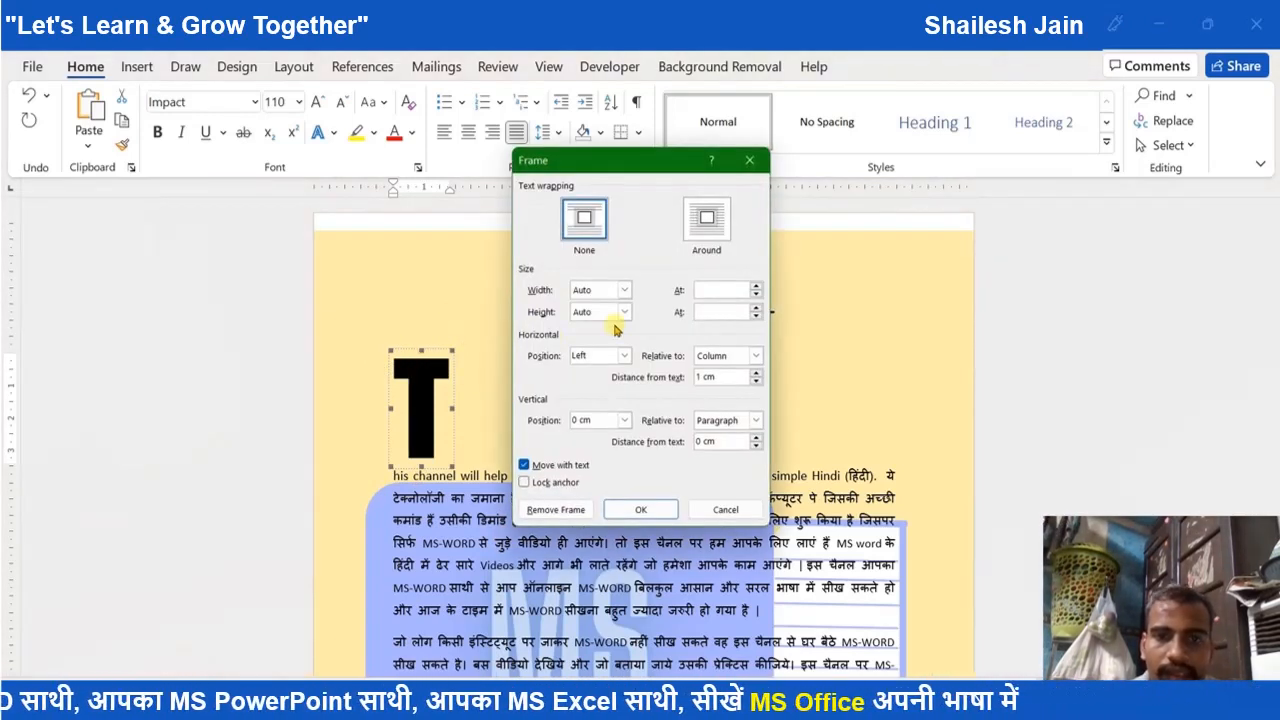
{"action": "left_click", "coordinate": [696, 236]}
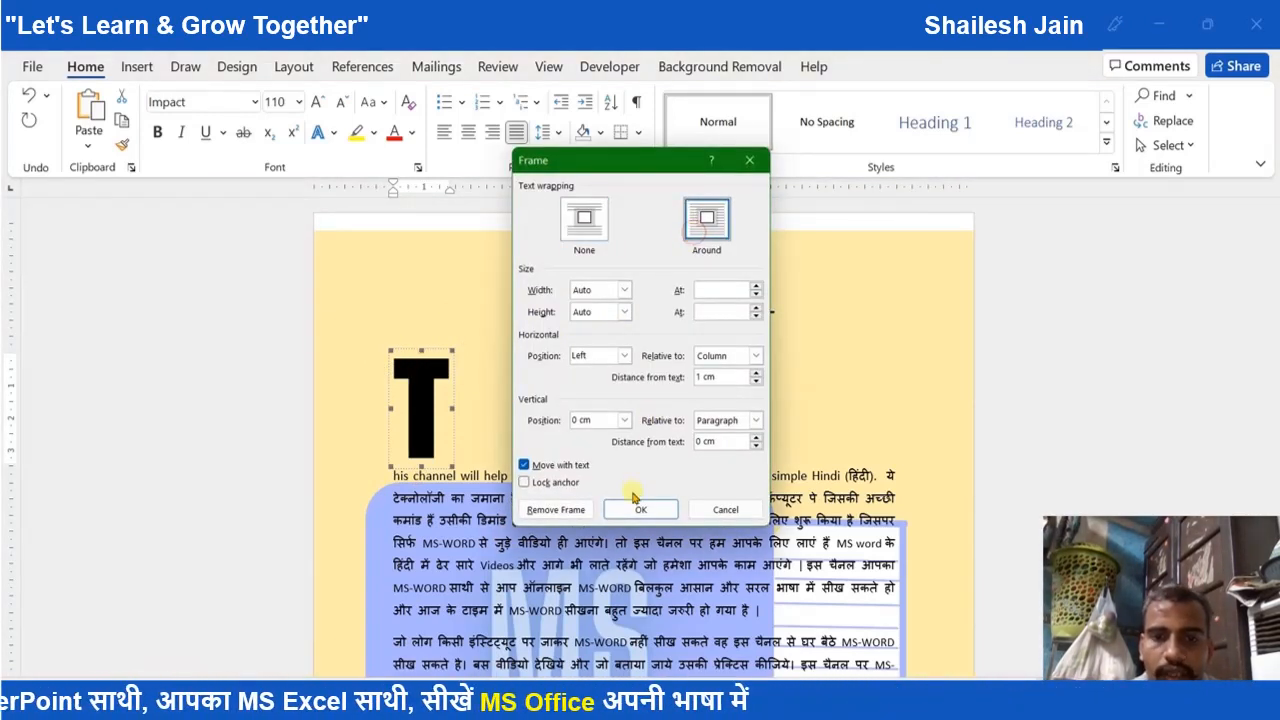
{"action": "left_click", "coordinate": [636, 508]}
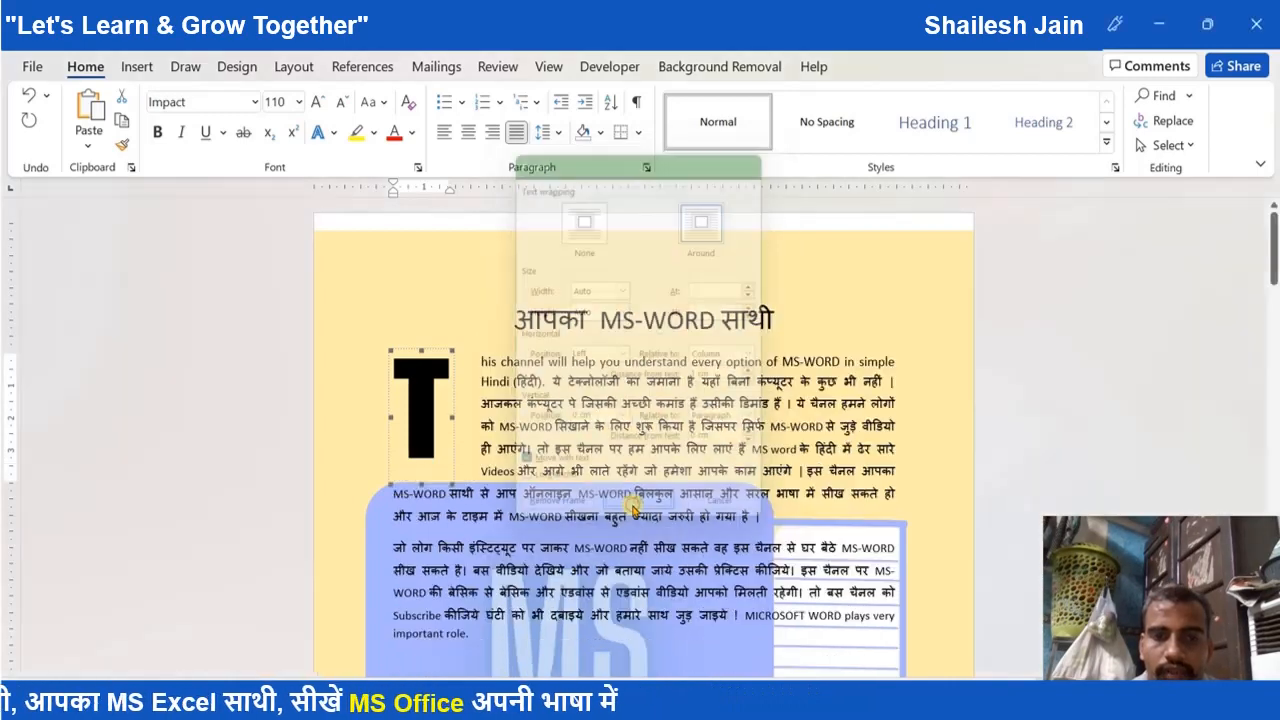
Give the drop cap's frame an exact width of 2 cm
{"action": "double_click", "coordinate": [410, 350]}
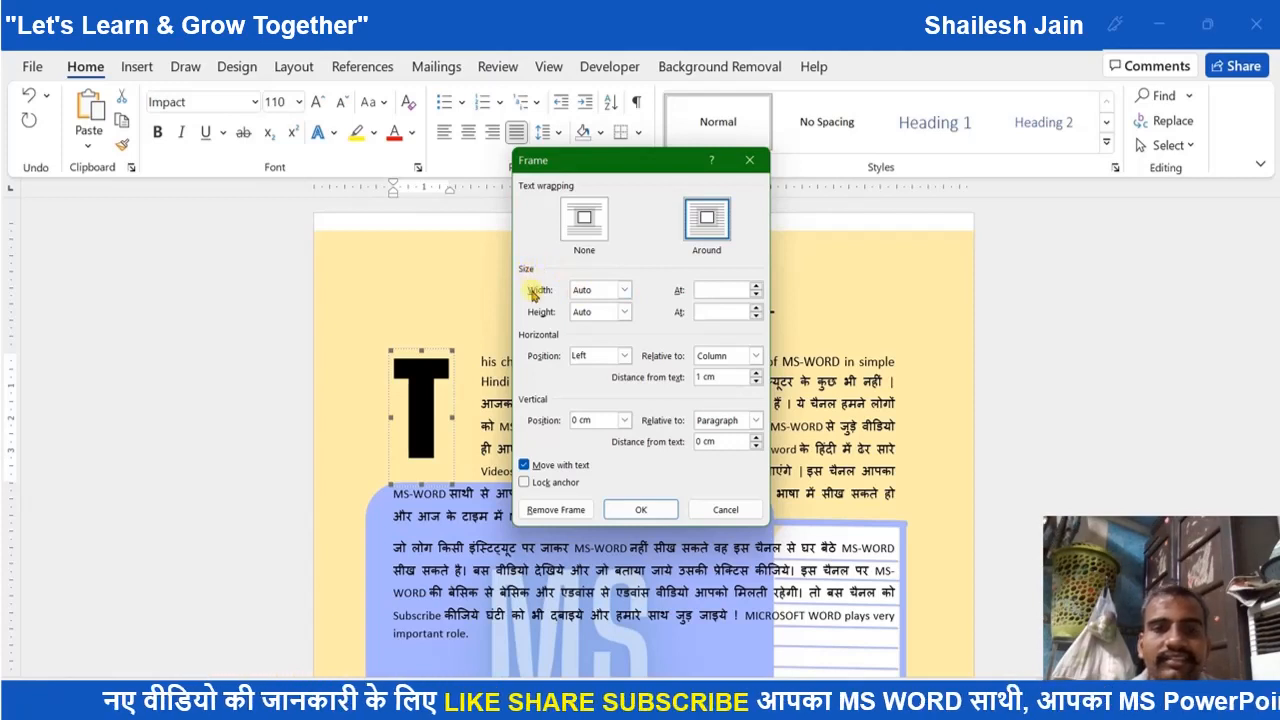
{"action": "left_click", "coordinate": [622, 292]}
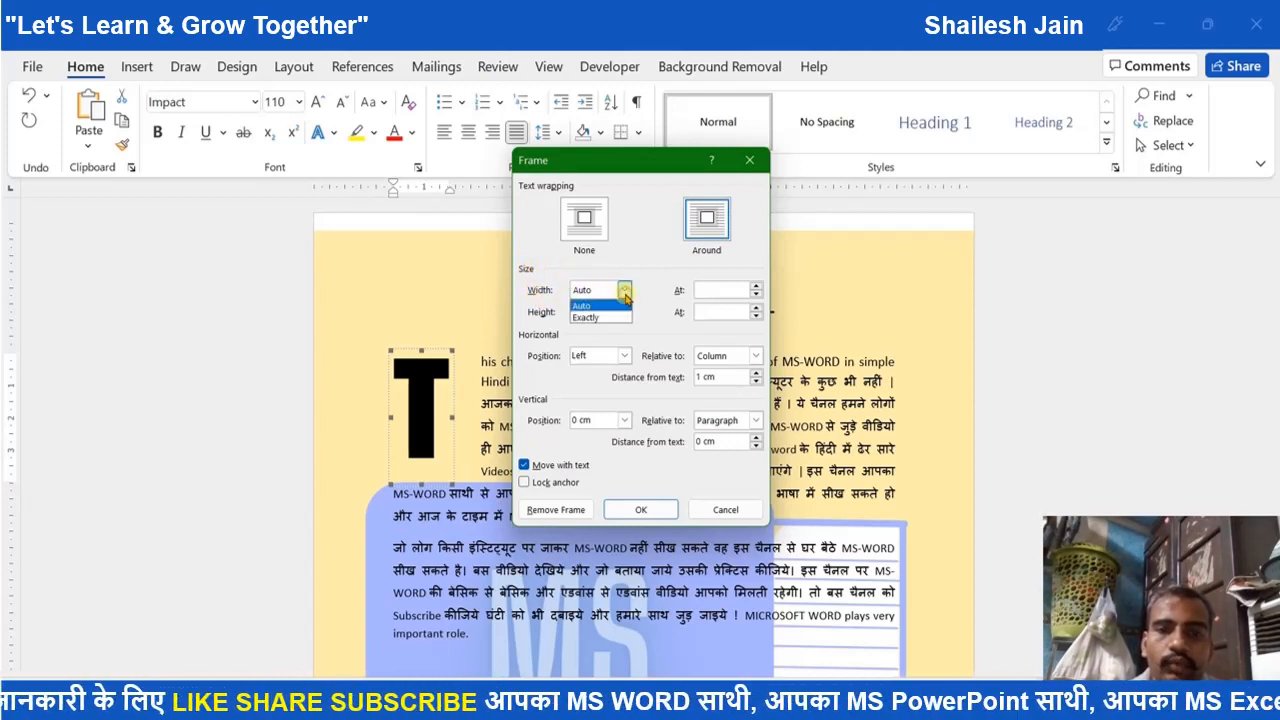
{"action": "left_click", "coordinate": [588, 317]}
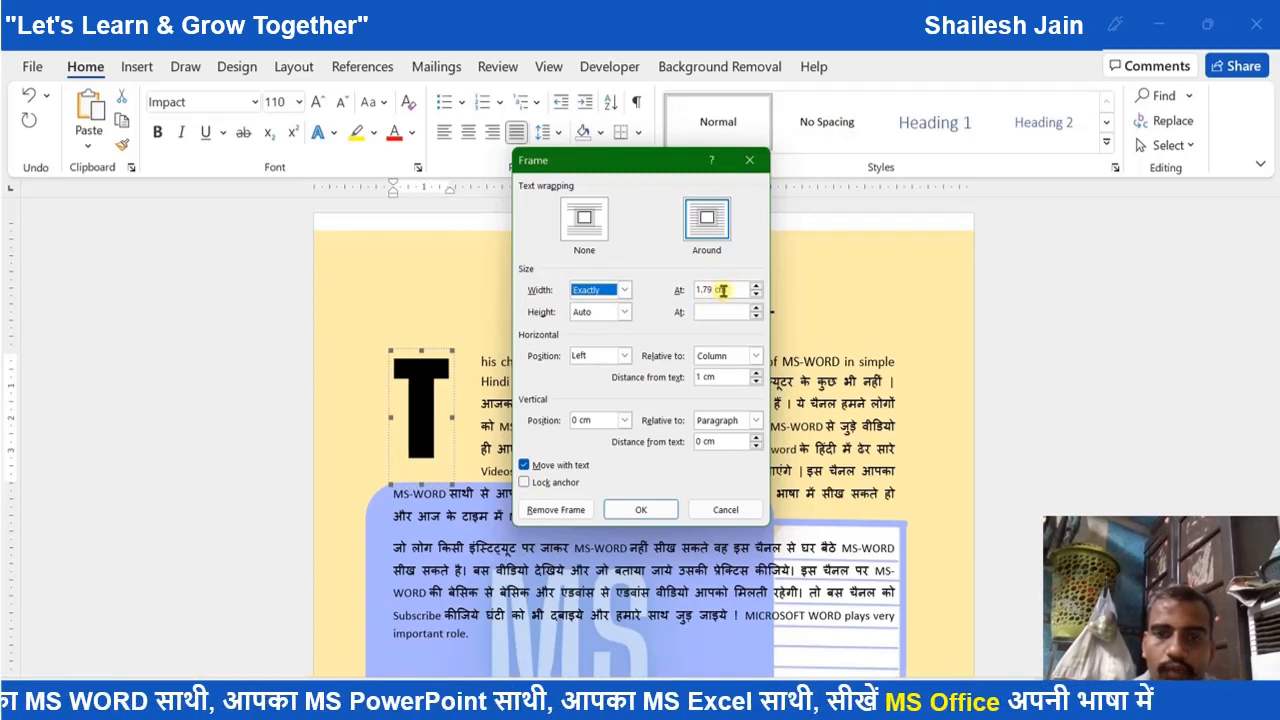
{"action": "left_click", "coordinate": [622, 290]}
{"action": "left_click", "coordinate": [604, 305]}
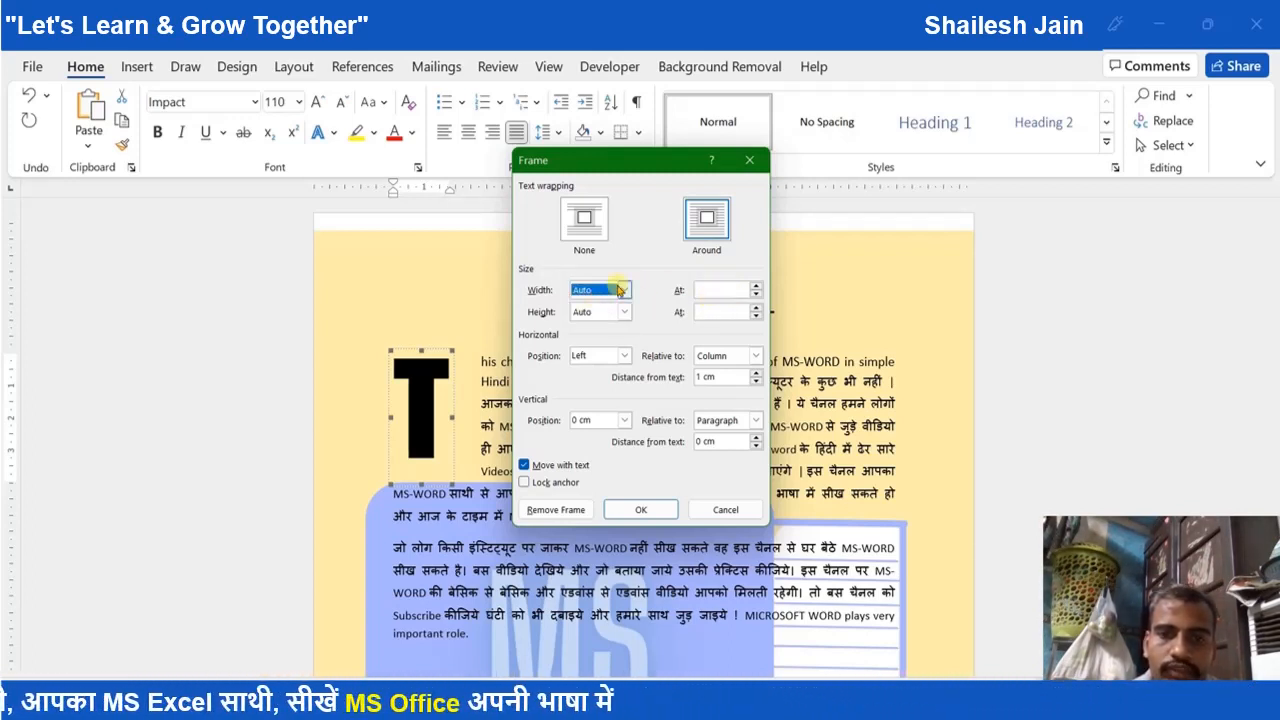
{"action": "left_click", "coordinate": [624, 290]}
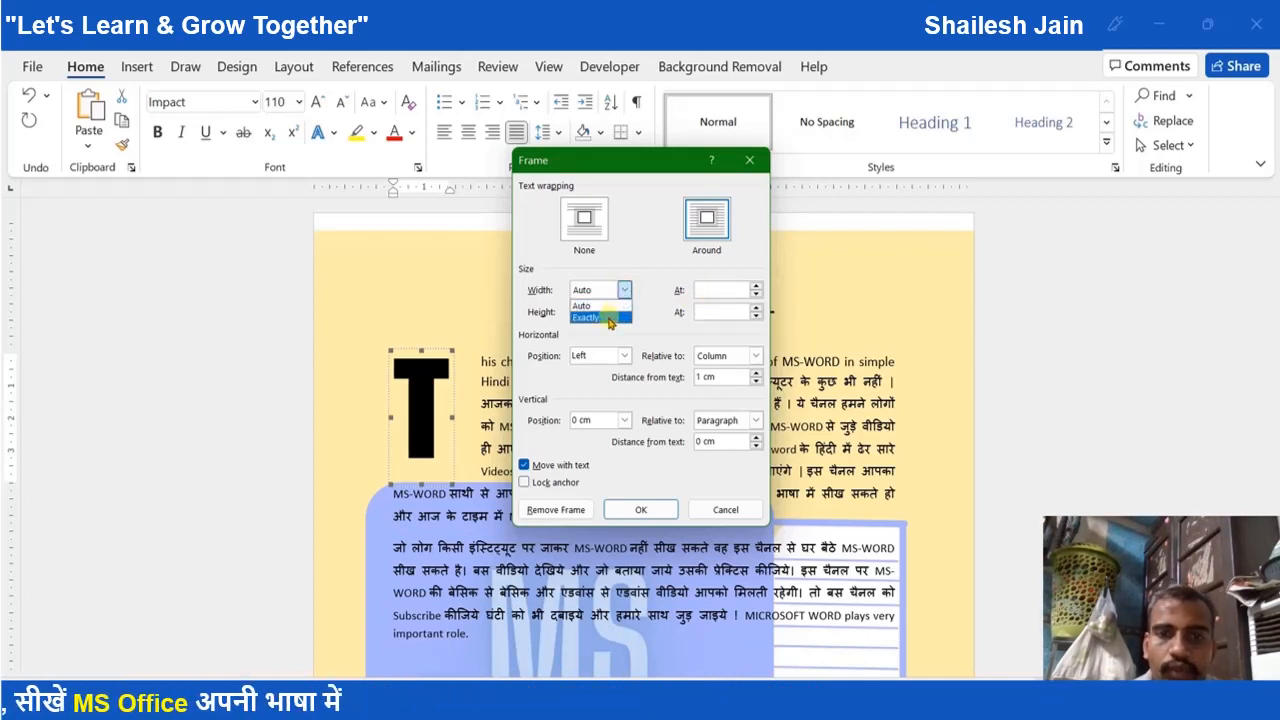
{"action": "left_click", "coordinate": [609, 318]}
{"action": "left_click", "coordinate": [734, 292]}
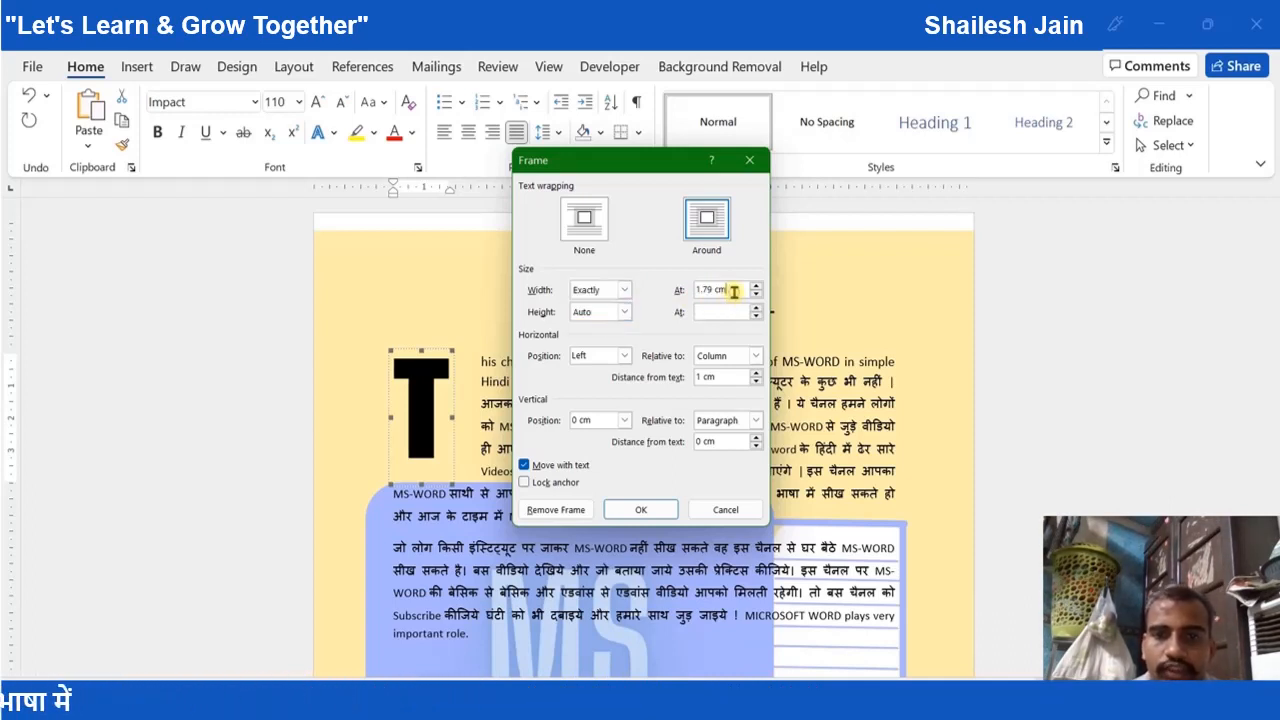
{"action": "key", "text": "ctrl+a"}
{"action": "type", "text": "2"}
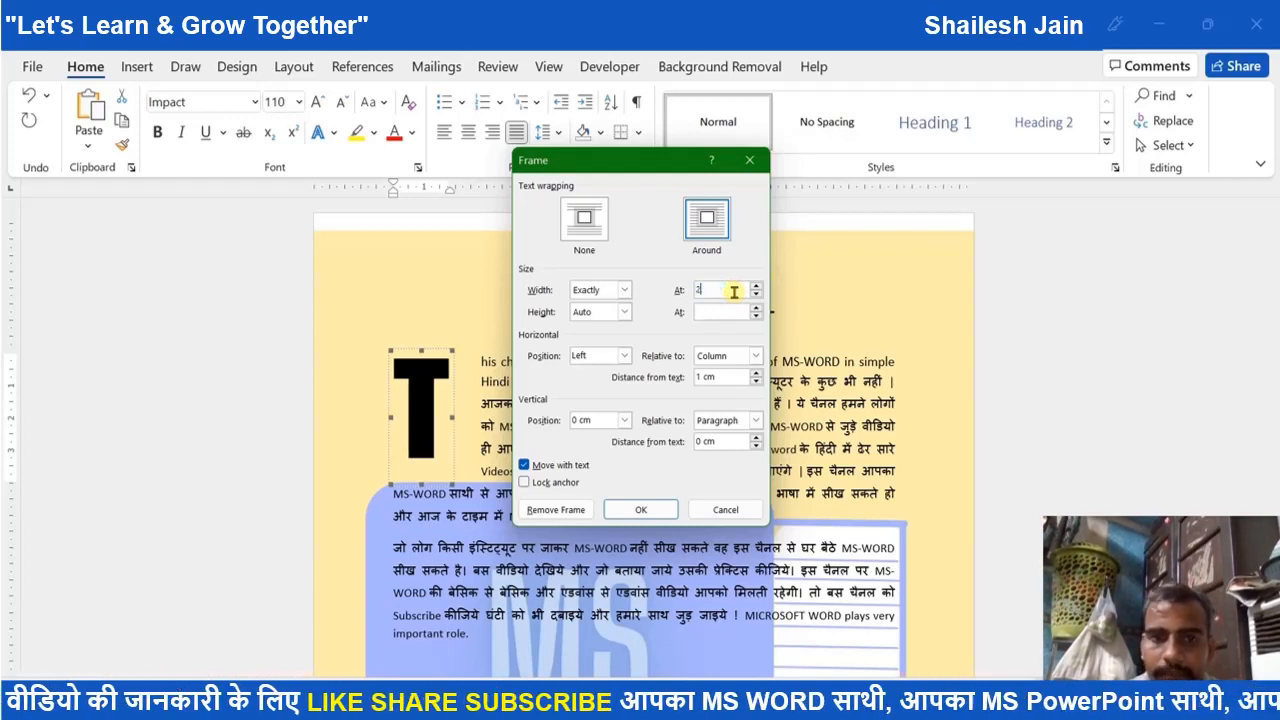
Give the drop cap's frame an exact height of 3 cm
{"action": "left_click", "coordinate": [624, 312]}
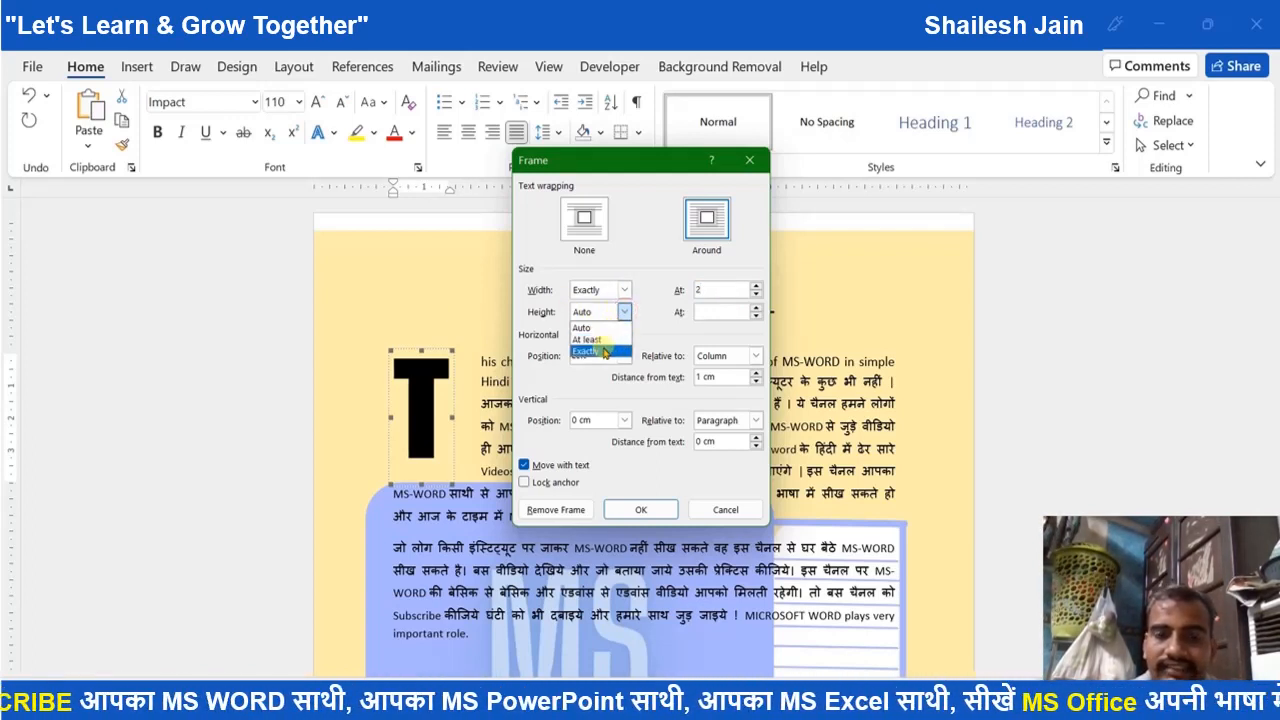
{"action": "left_click", "coordinate": [604, 351]}
{"action": "left_click", "coordinate": [718, 312]}
{"action": "type", "text": "3"}
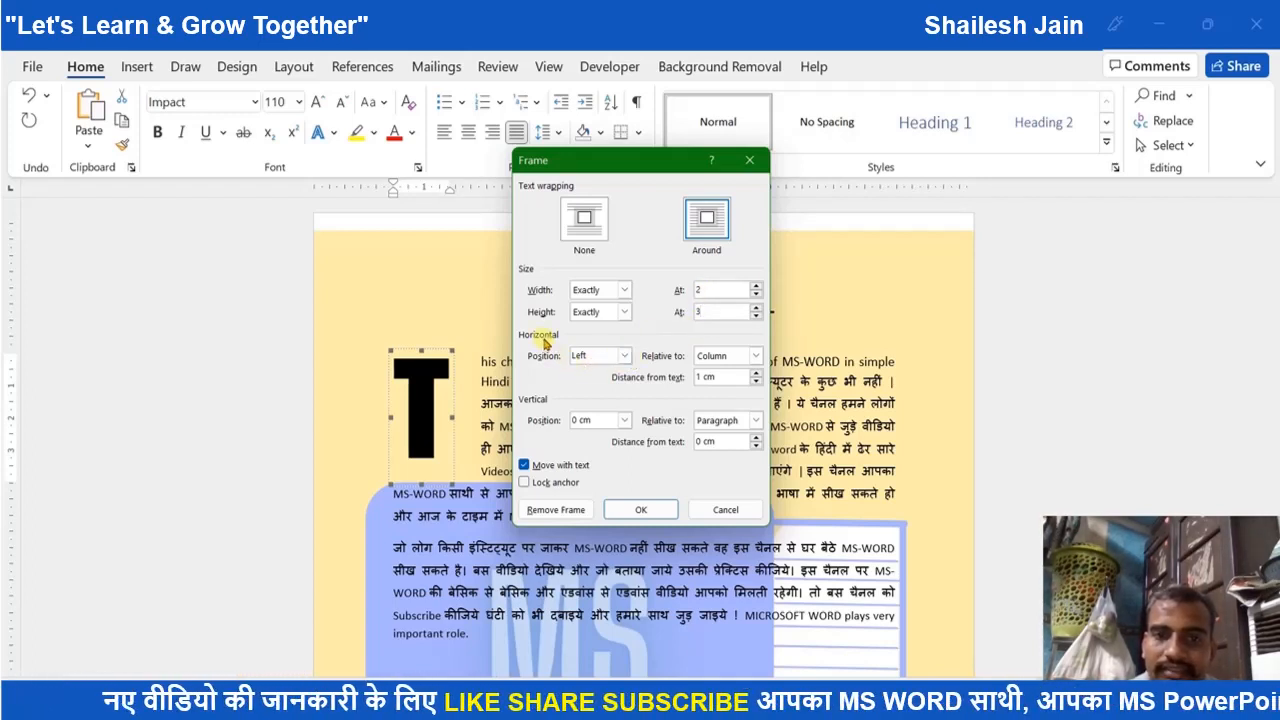
Position the frame horizontally relative to the page with a 2 cm distance from text, and apply the frame settings
{"action": "left_click", "coordinate": [624, 357]}
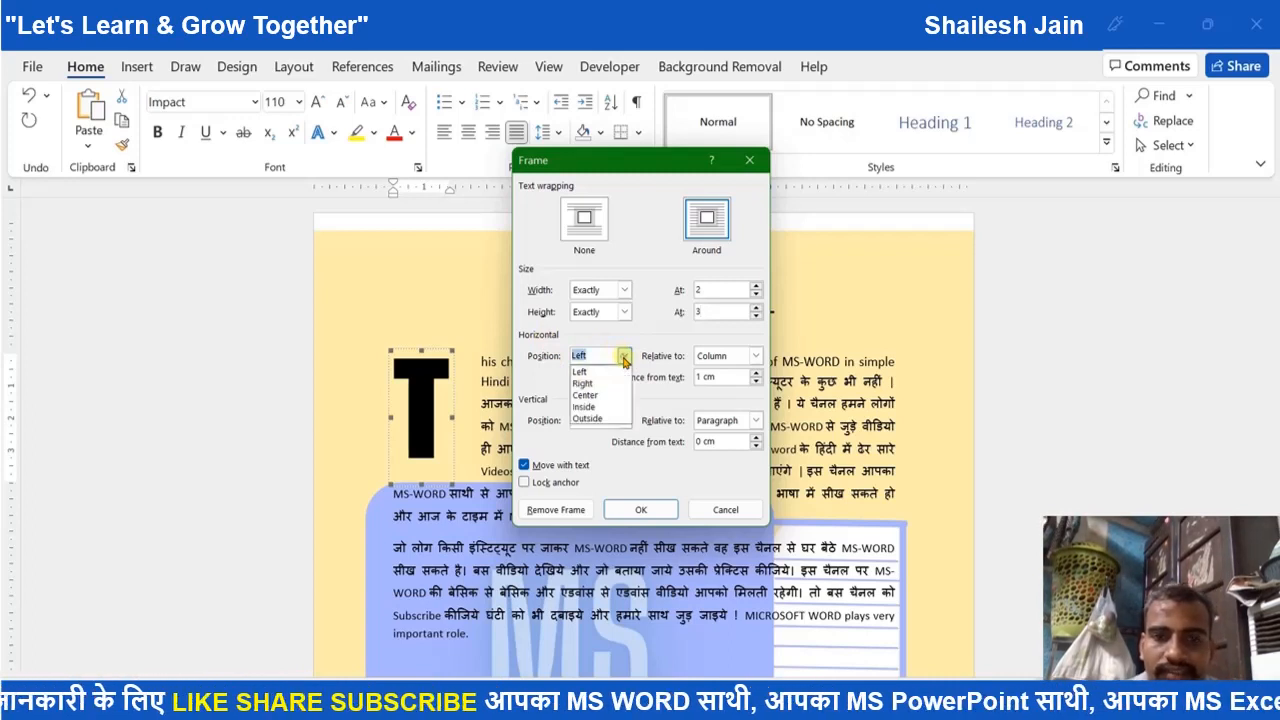
{"action": "left_click", "coordinate": [624, 357]}
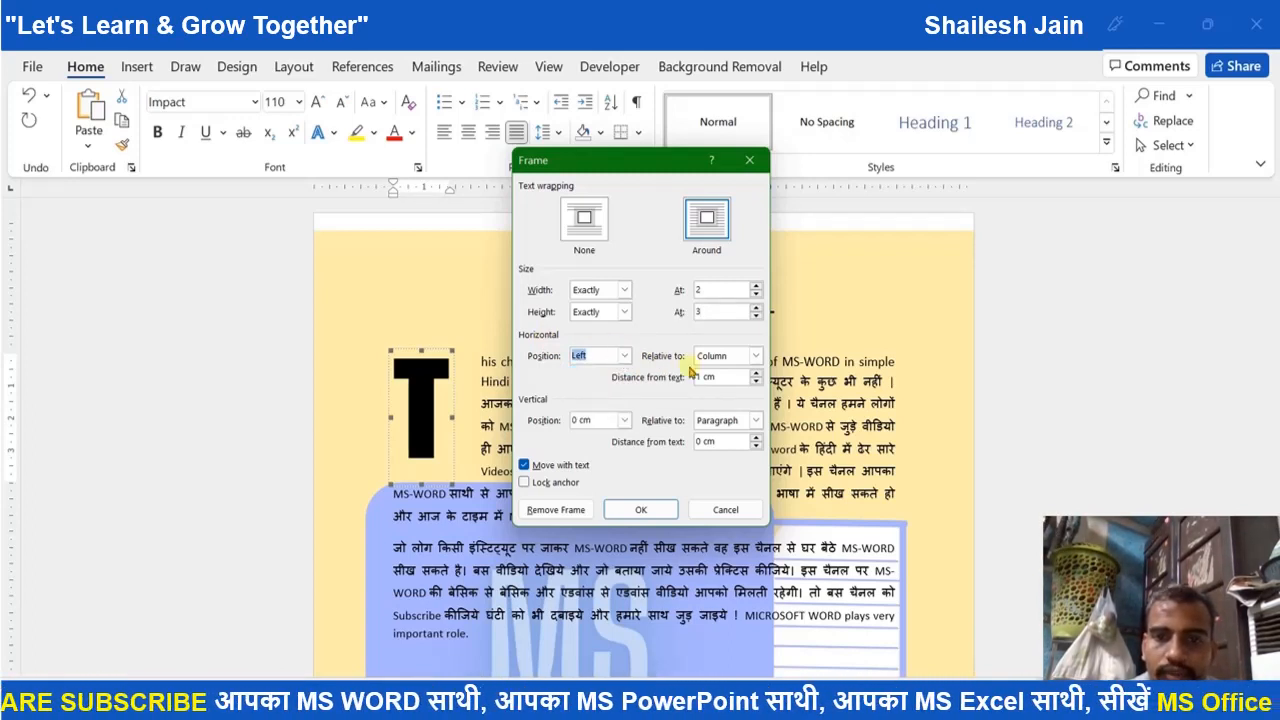
{"action": "left_click", "coordinate": [756, 357]}
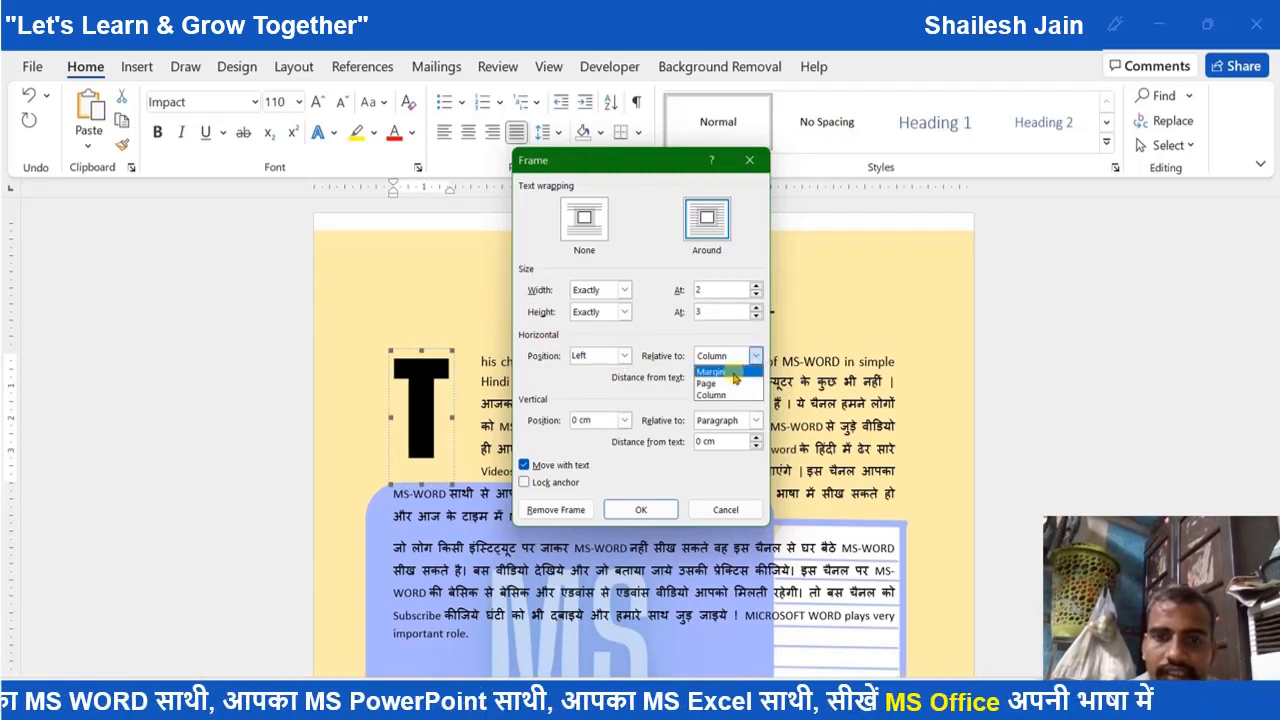
{"action": "left_click", "coordinate": [733, 373]}
{"action": "left_click", "coordinate": [735, 356]}
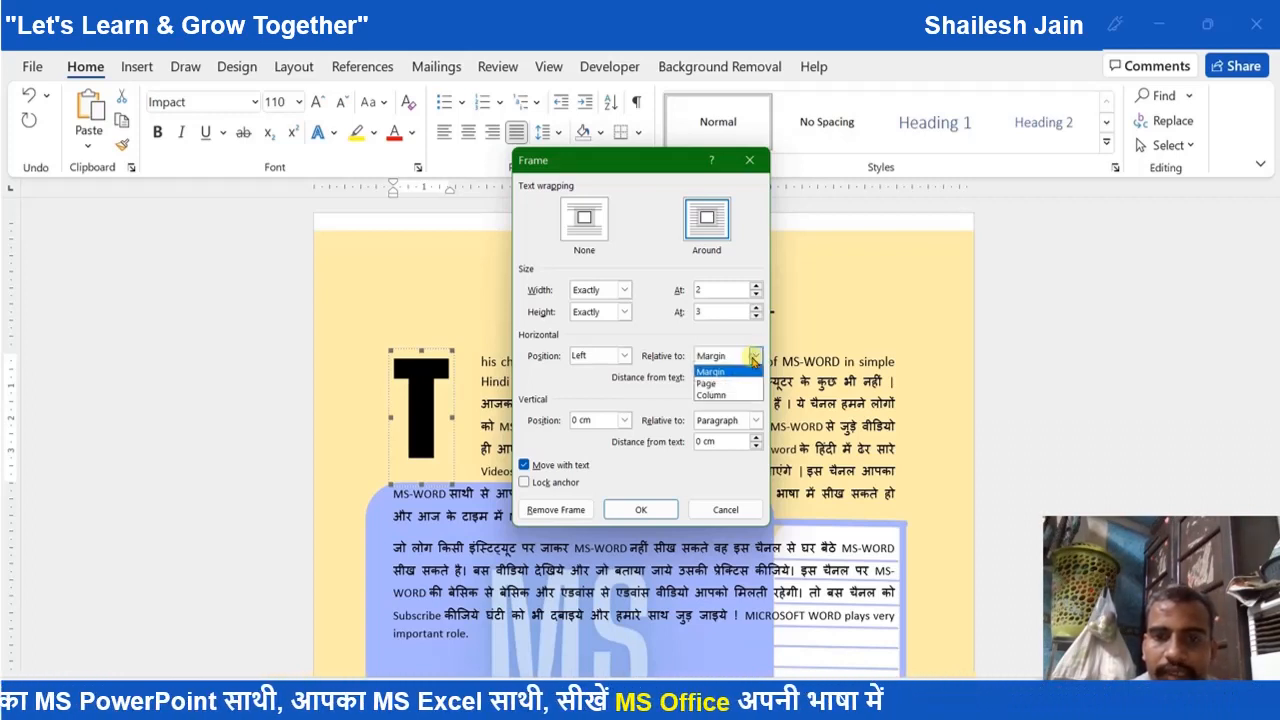
{"action": "left_click", "coordinate": [710, 383]}
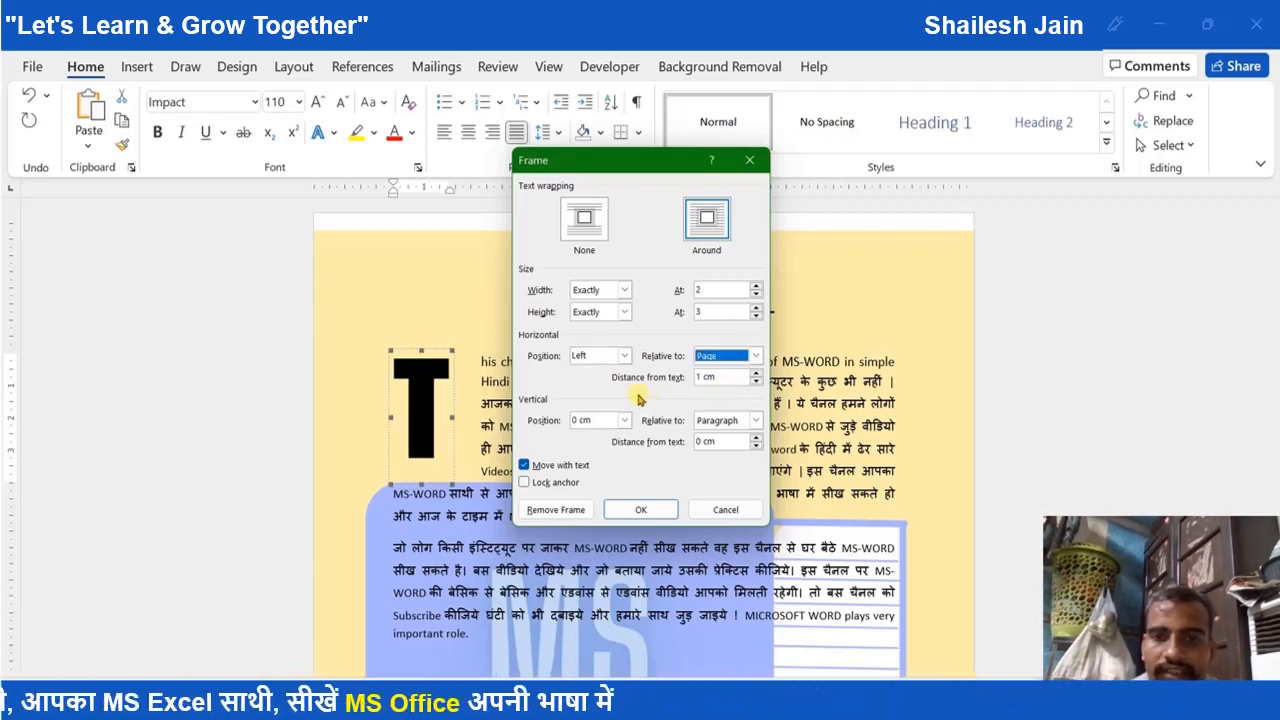
{"action": "left_click", "coordinate": [729, 376]}
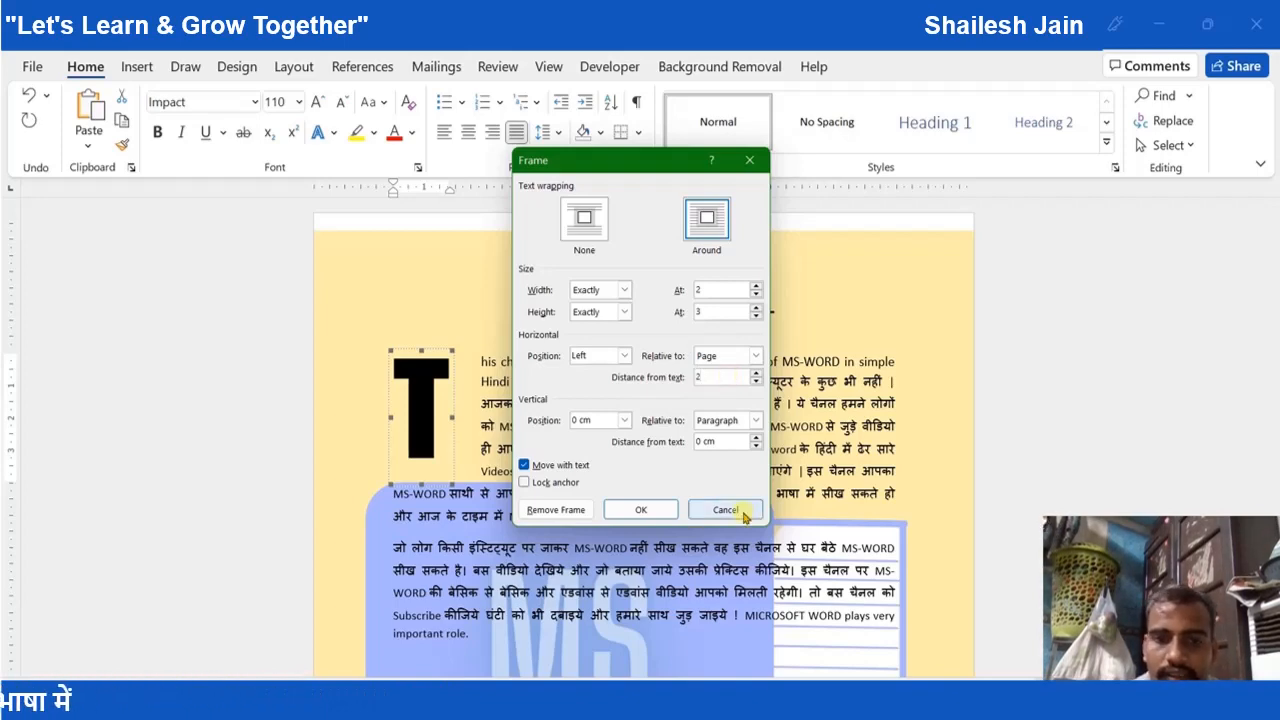
{"action": "left_click", "coordinate": [648, 509]}
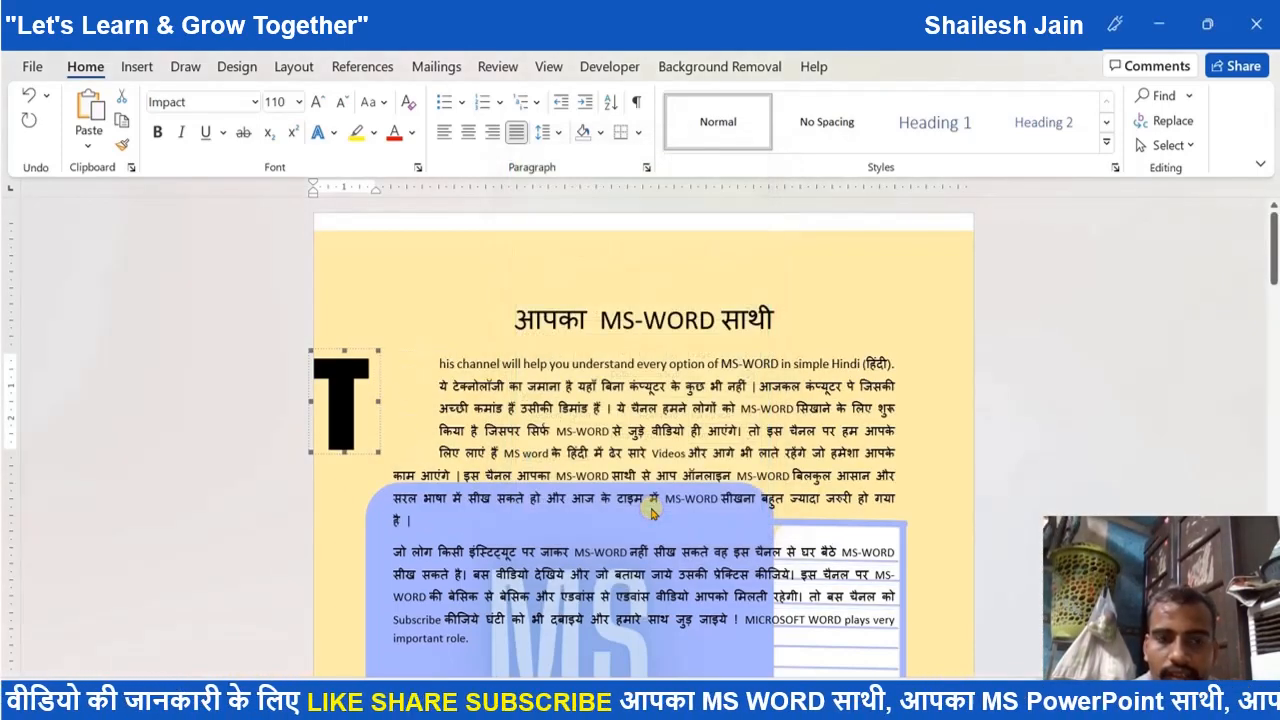
Change the horizontal position of the drop cap's frame to Outside, relative to the page
{"action": "double_click", "coordinate": [355, 352]}
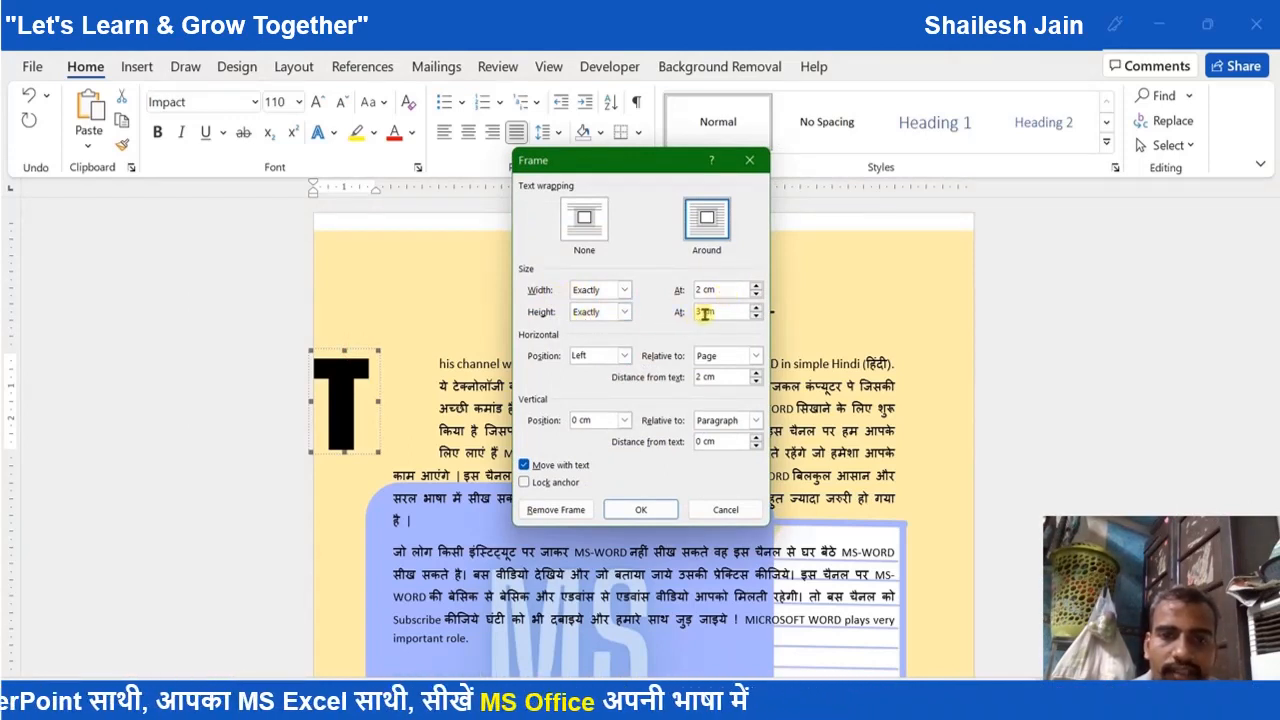
{"action": "left_click", "coordinate": [625, 356]}
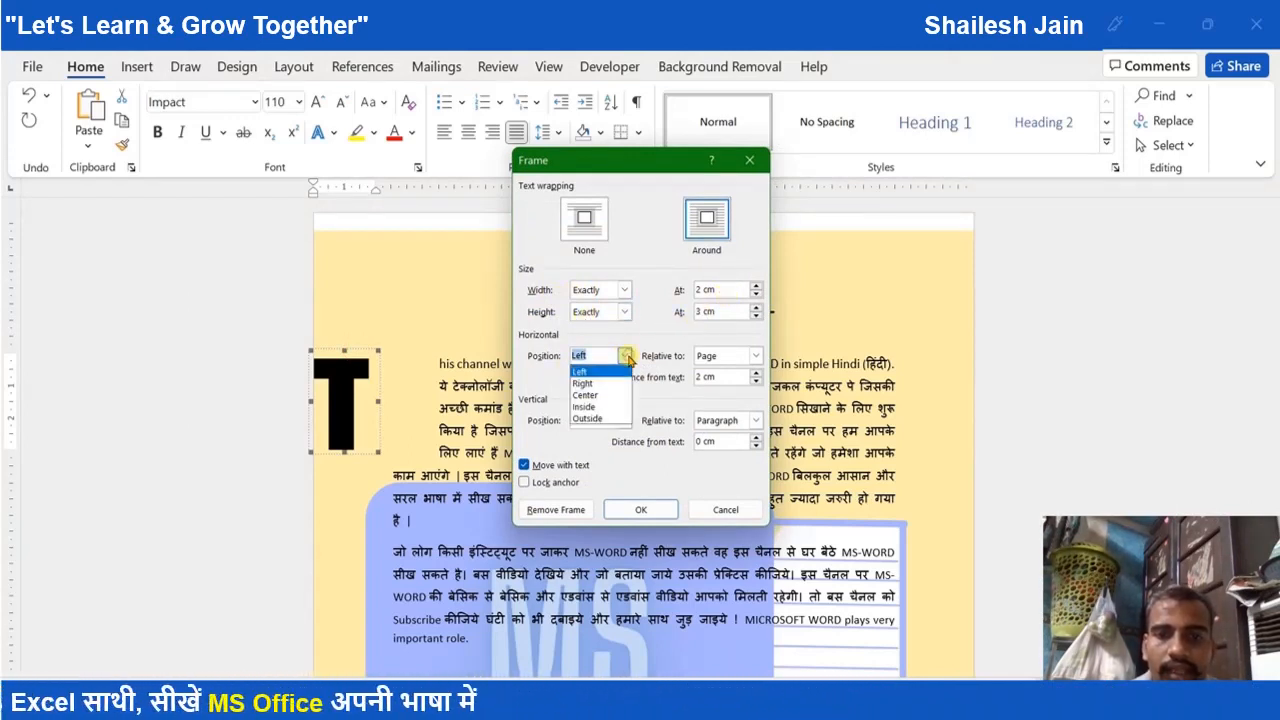
{"action": "left_click", "coordinate": [603, 421]}
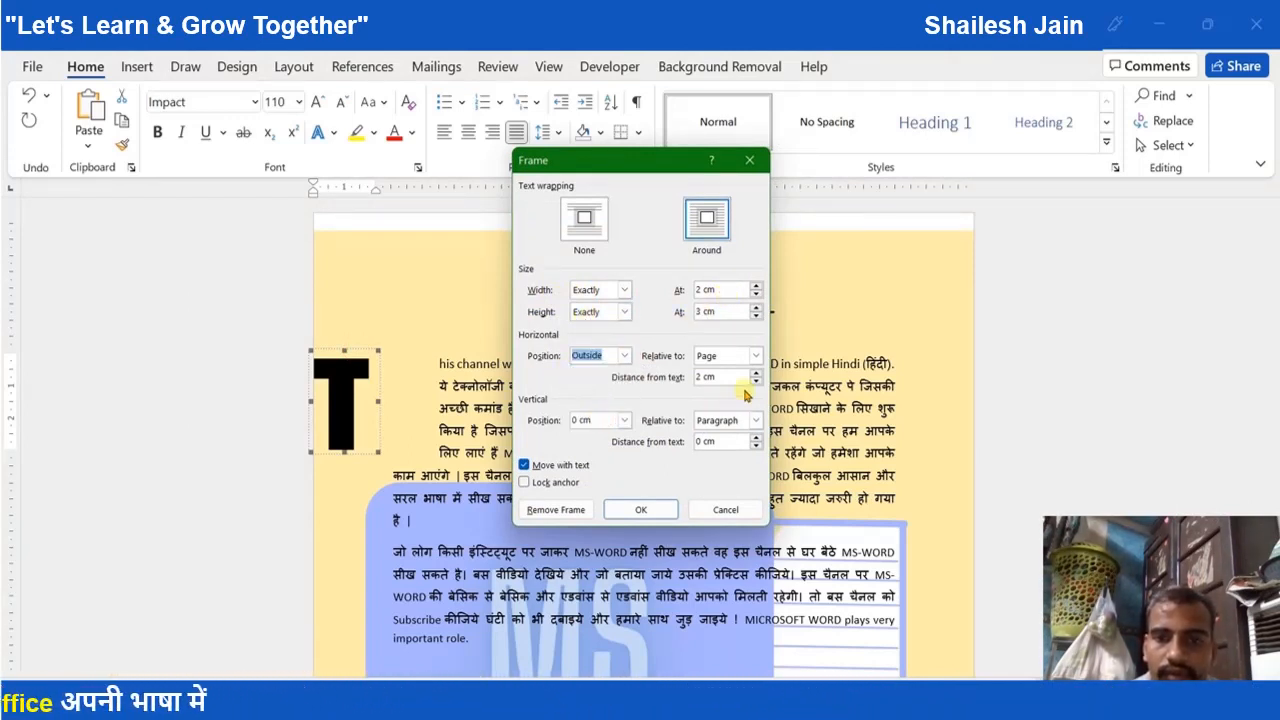
{"action": "left_click", "coordinate": [641, 509]}
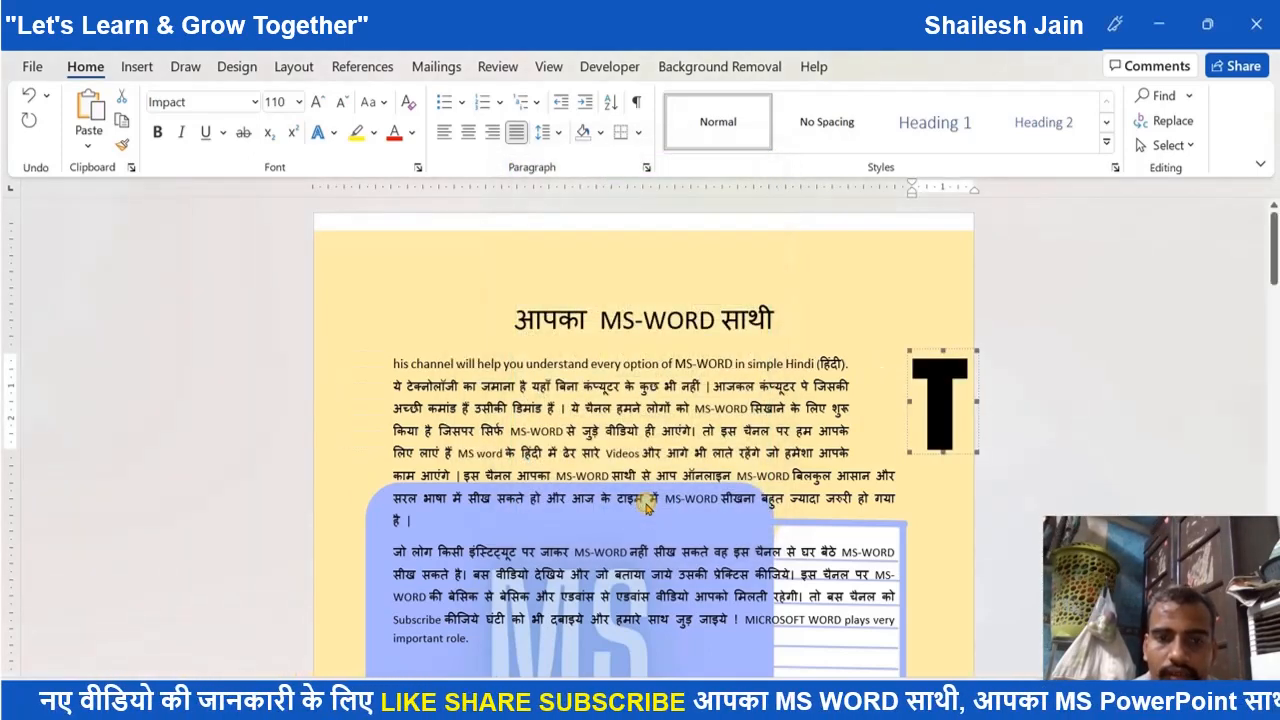
Set the horizontal position of the drop cap's frame to Left, relative to the page
{"action": "left_click", "coordinate": [935, 347]}
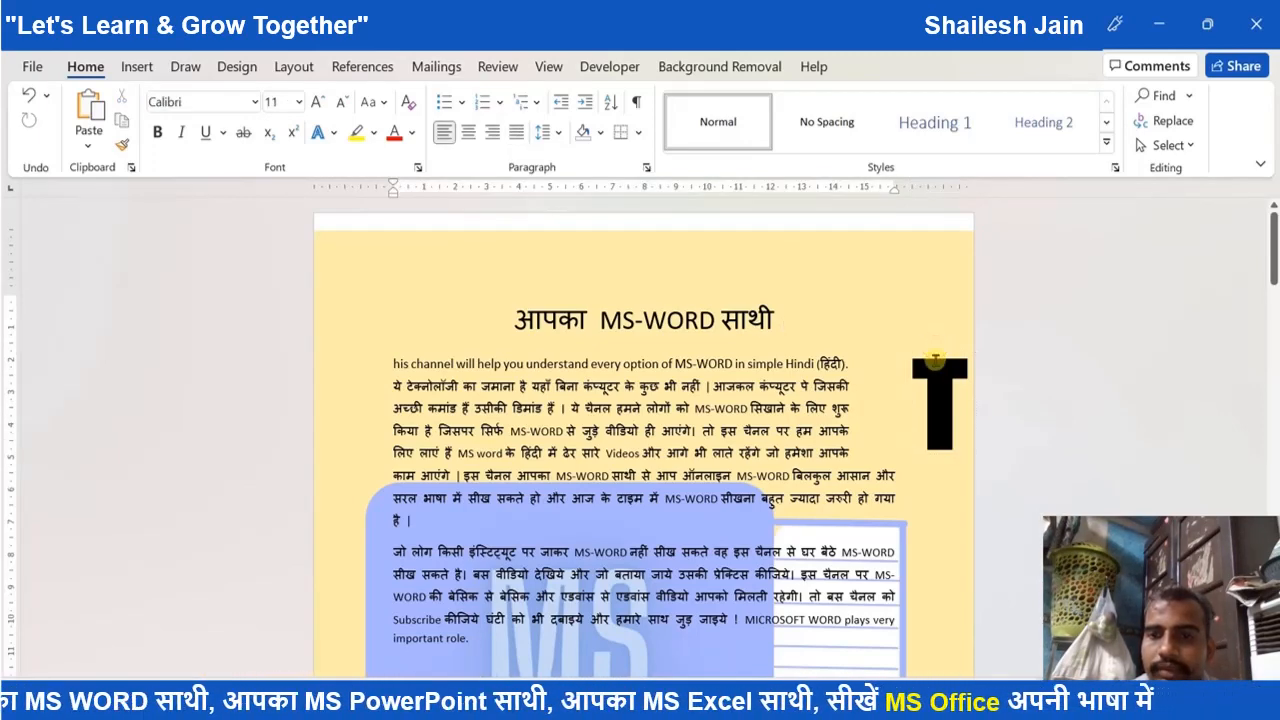
{"action": "left_click", "coordinate": [933, 355]}
{"action": "double_click", "coordinate": [929, 350]}
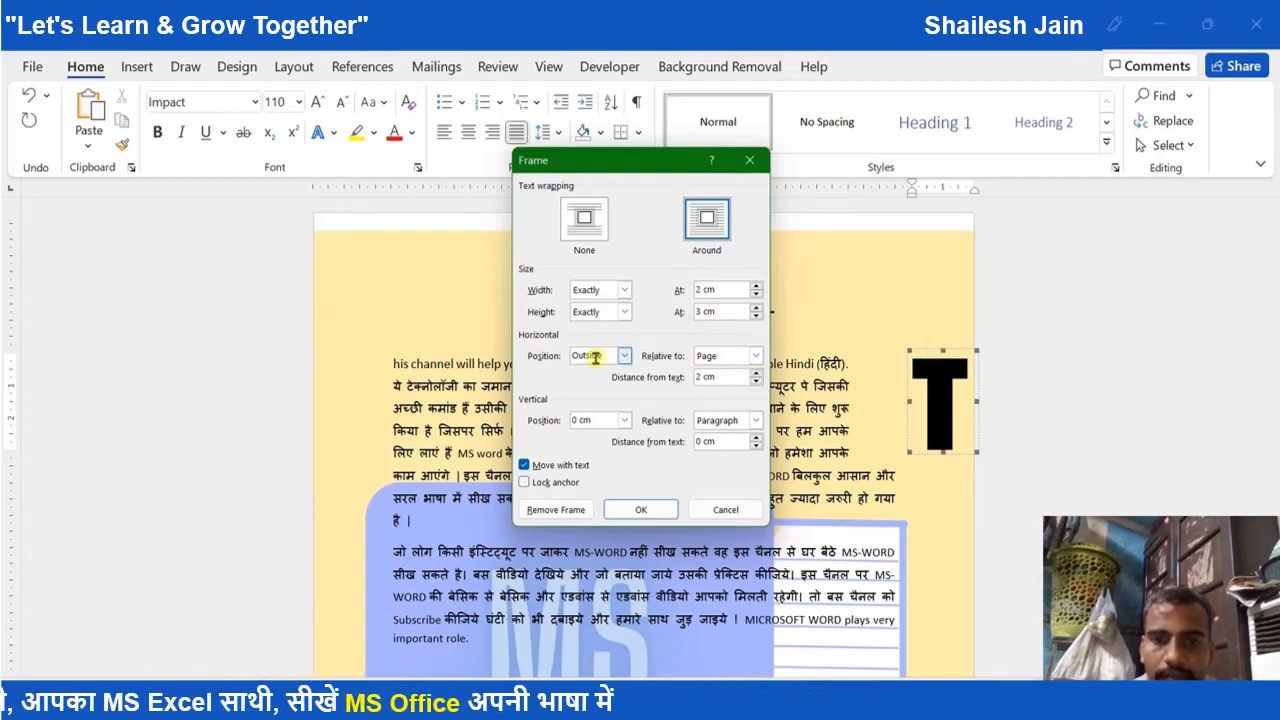
{"action": "left_click", "coordinate": [624, 356]}
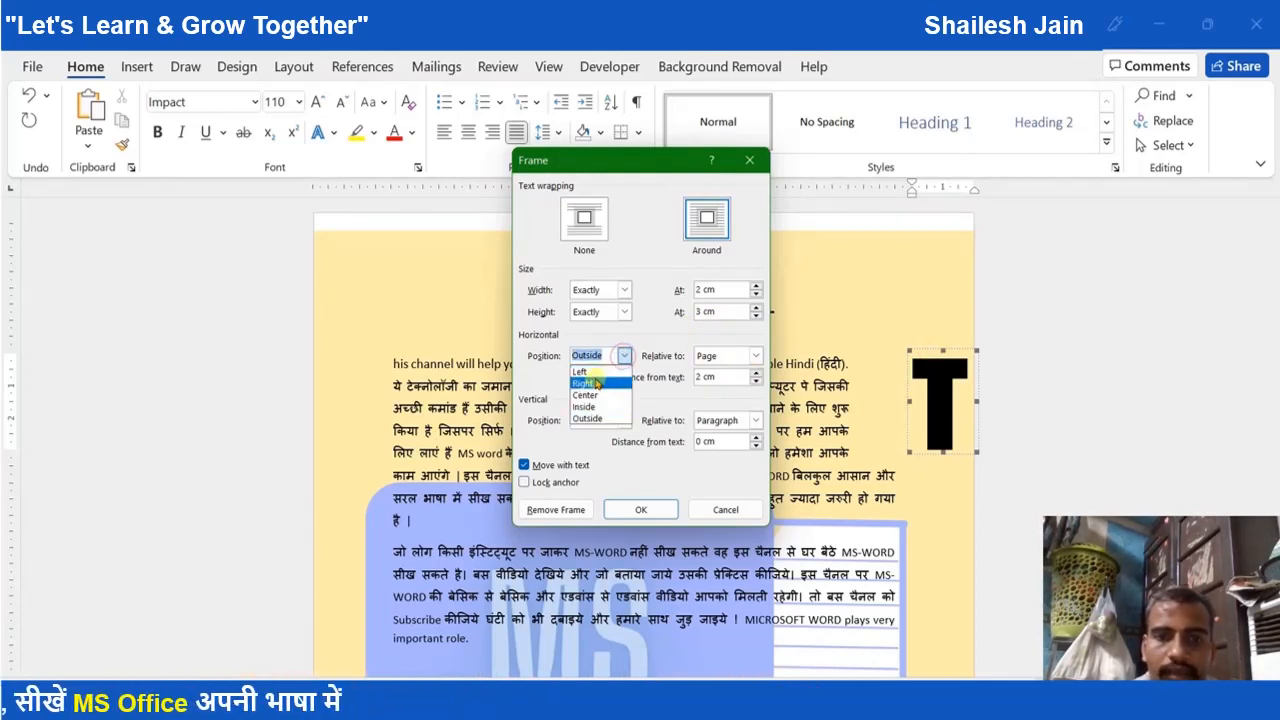
{"action": "left_click", "coordinate": [595, 374]}
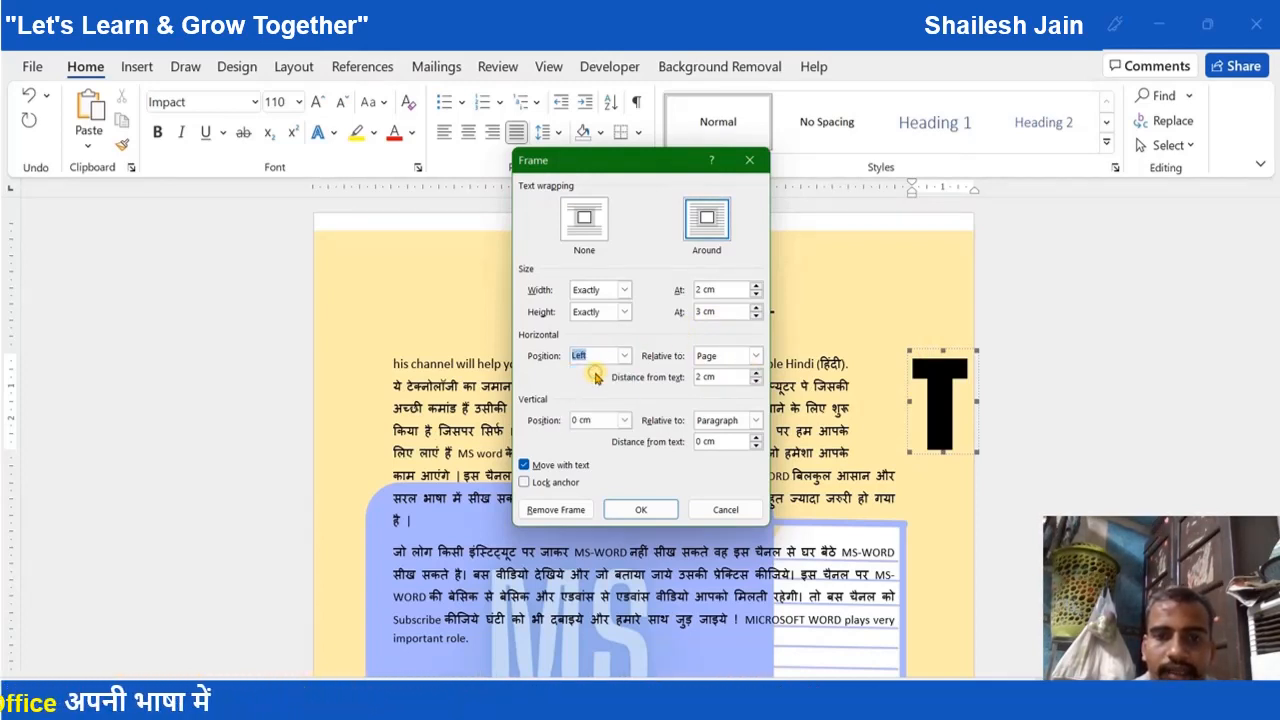
{"action": "left_click", "coordinate": [640, 509]}
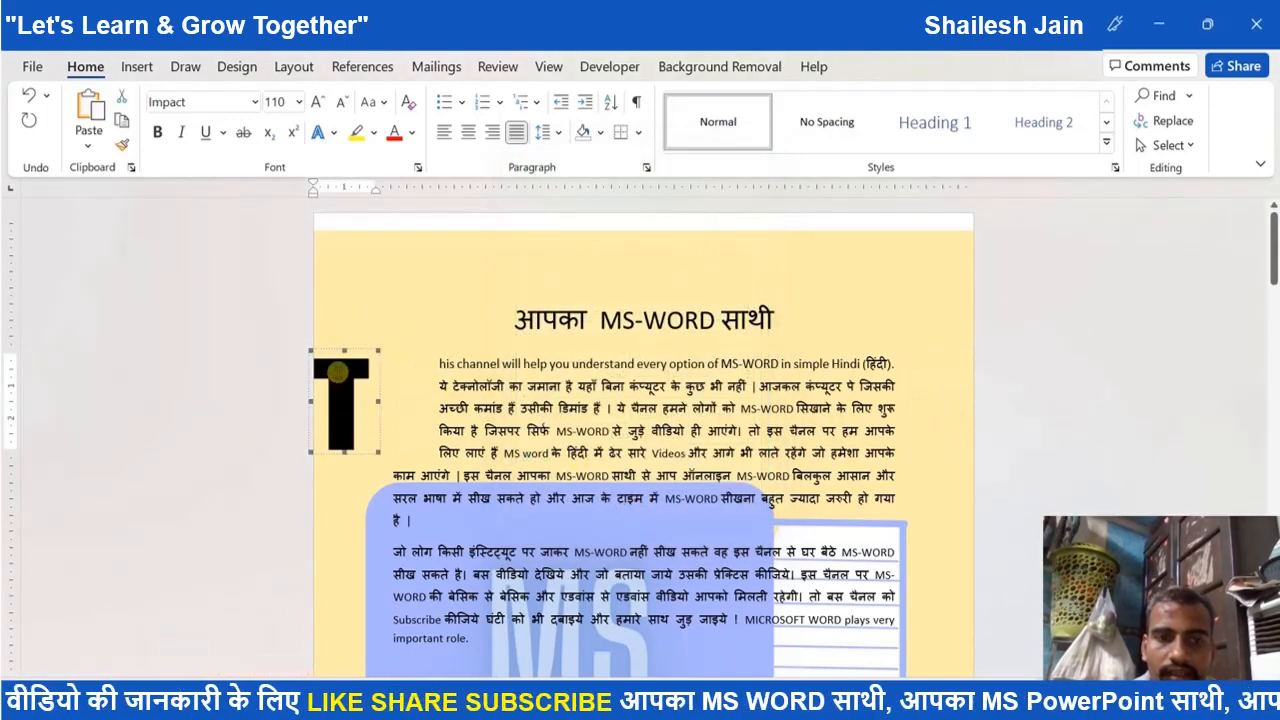
Make the horizontal position of the drop cap's frame relative to the margin instead of the page
{"action": "double_click", "coordinate": [357, 350]}
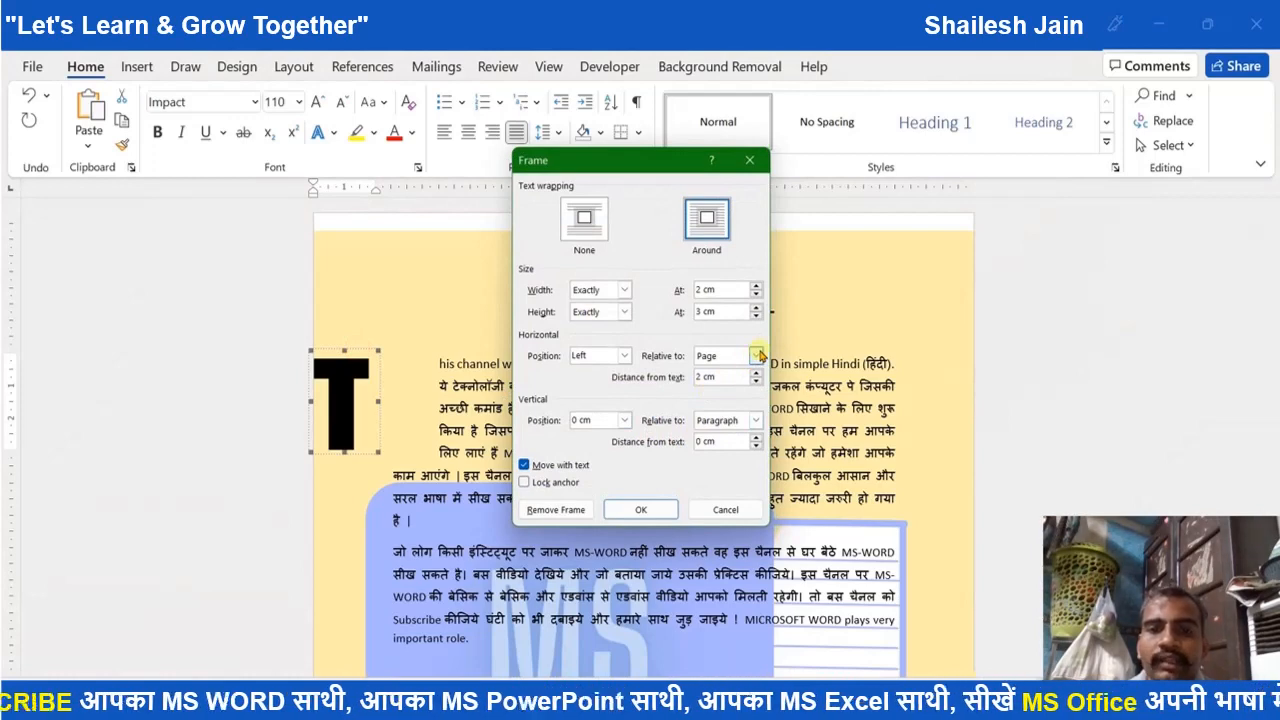
{"action": "left_click", "coordinate": [756, 356]}
{"action": "left_click", "coordinate": [733, 371]}
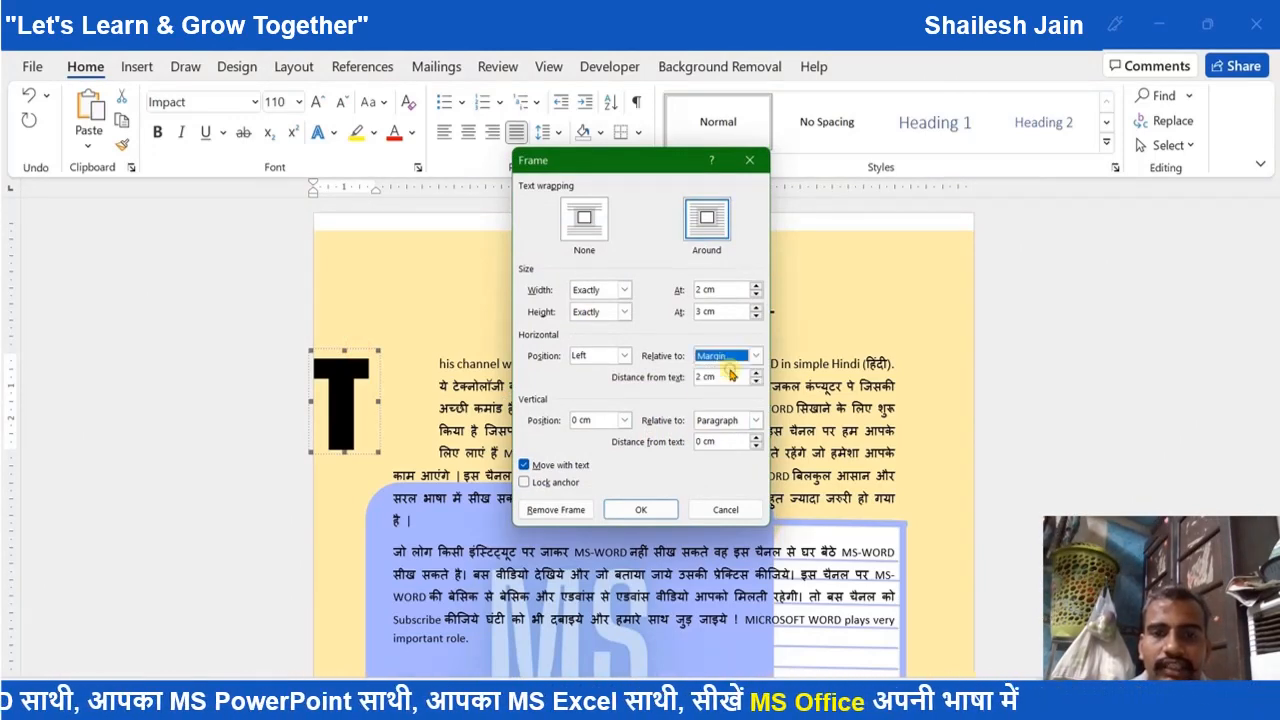
{"action": "left_click", "coordinate": [643, 511]}
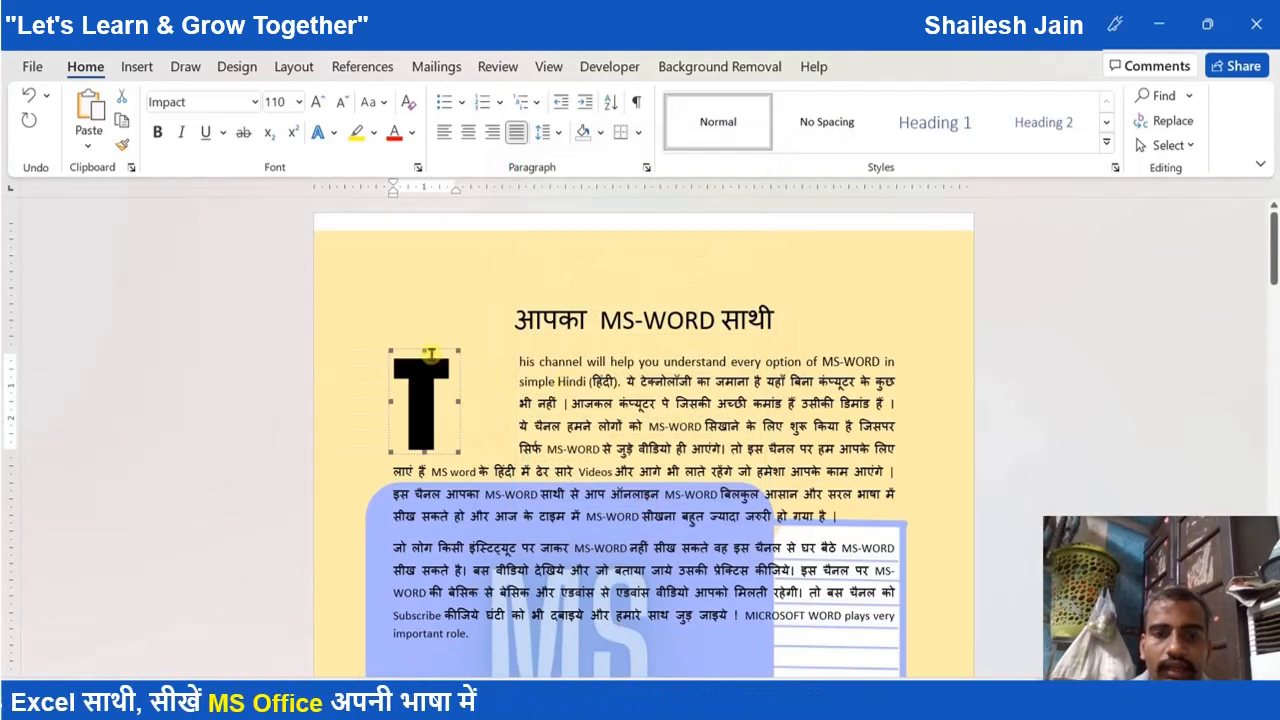
Position the frame vertically relative to the paragraph with a vertical distance from text of 1 cm, and apply the settings
{"action": "double_click", "coordinate": [435, 350]}
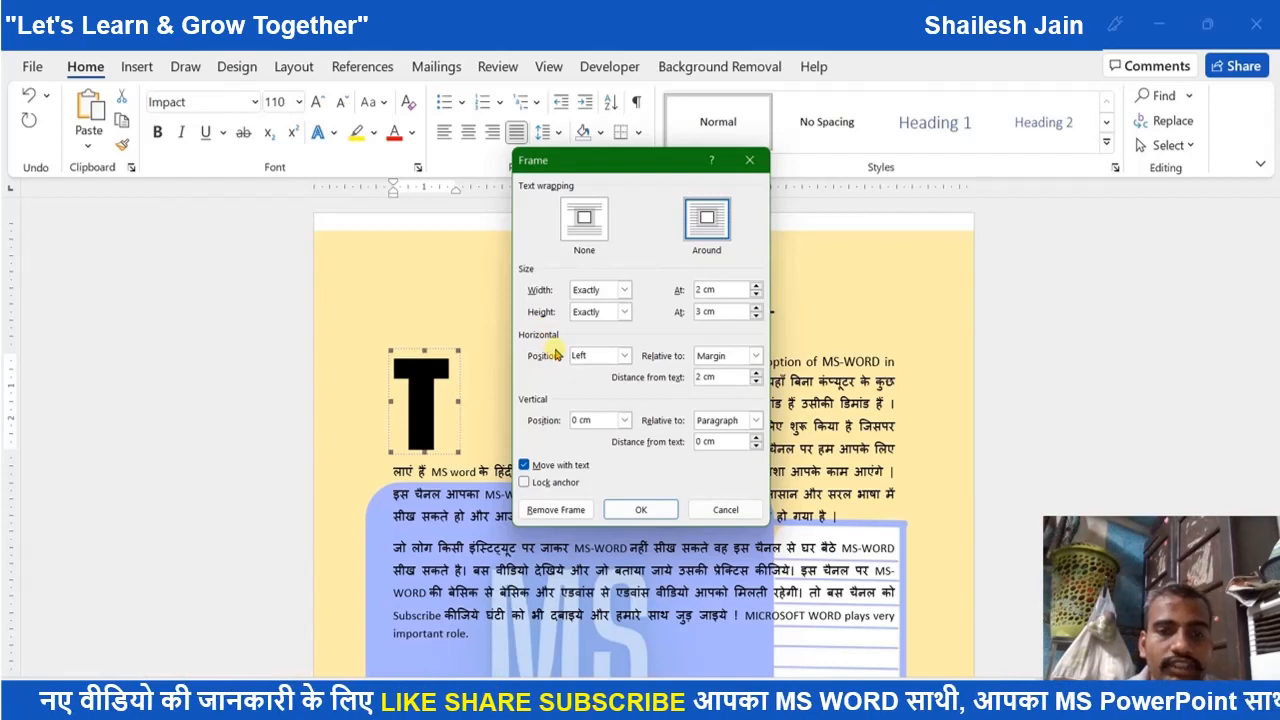
{"action": "left_click", "coordinate": [625, 421]}
{"action": "left_click", "coordinate": [585, 436]}
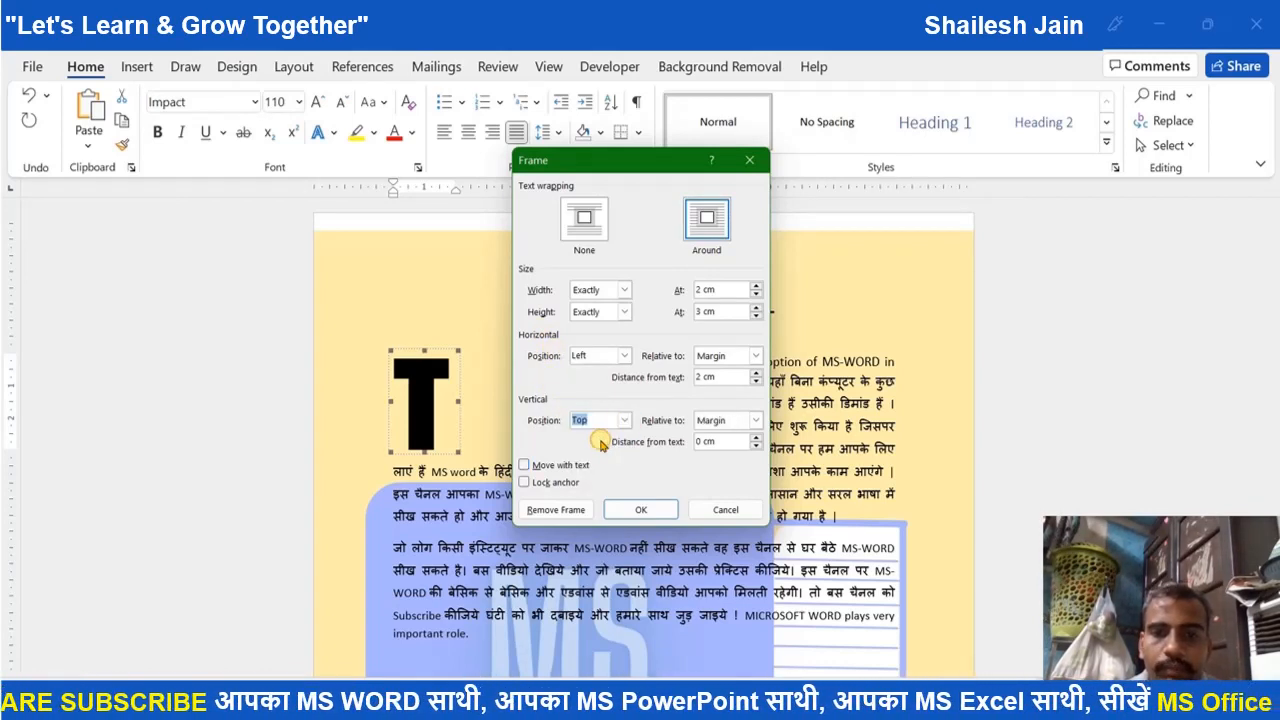
{"action": "left_click", "coordinate": [755, 420]}
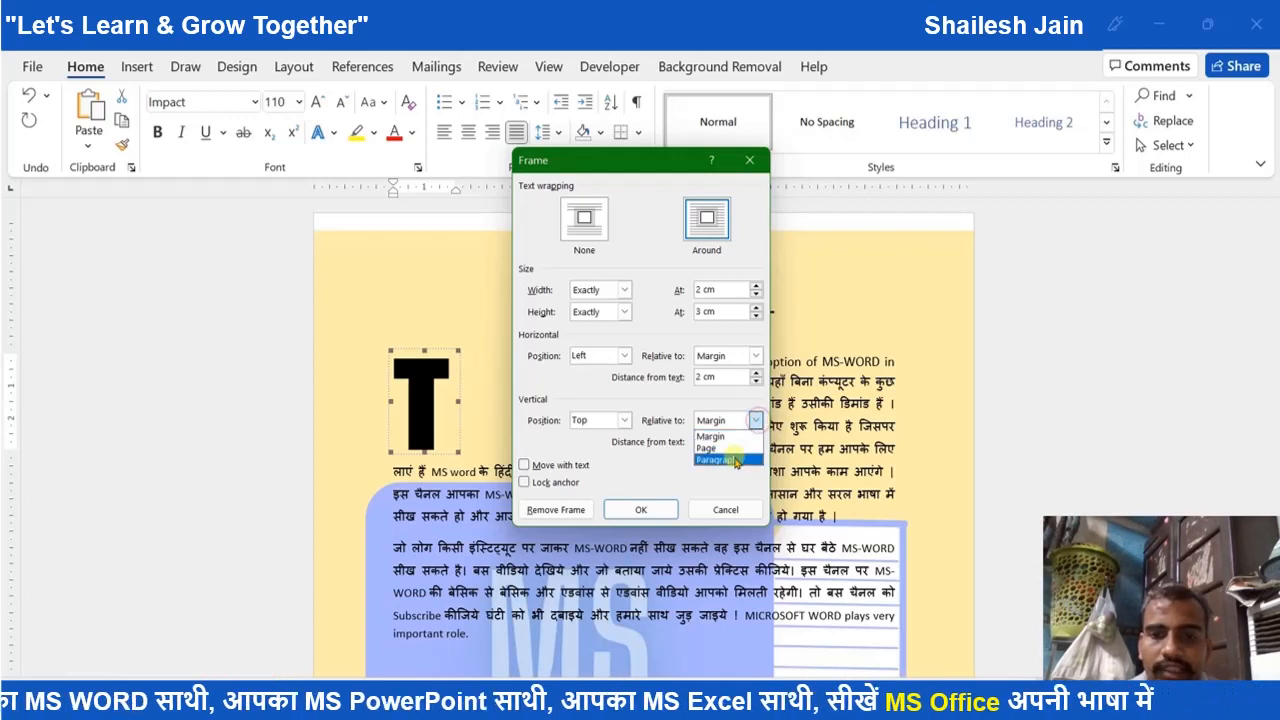
{"action": "left_click", "coordinate": [735, 460]}
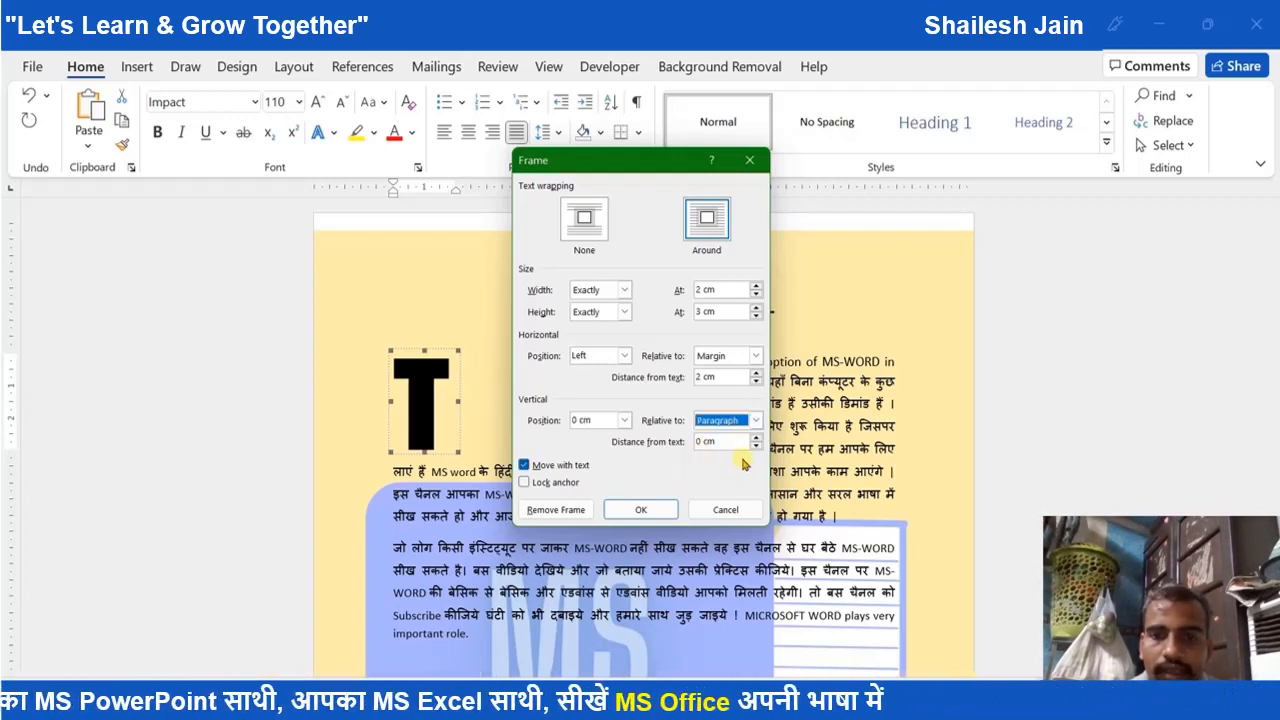
{"action": "key", "text": "Tab"}
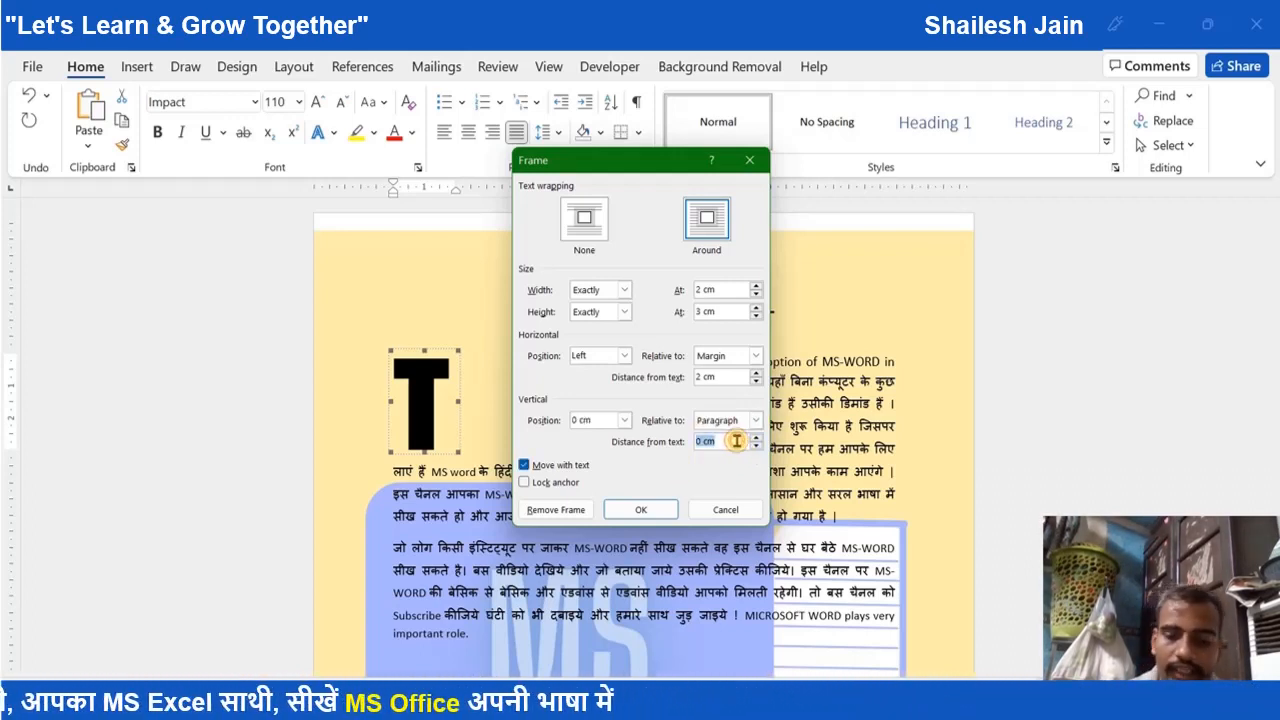
{"action": "type", "text": "1"}
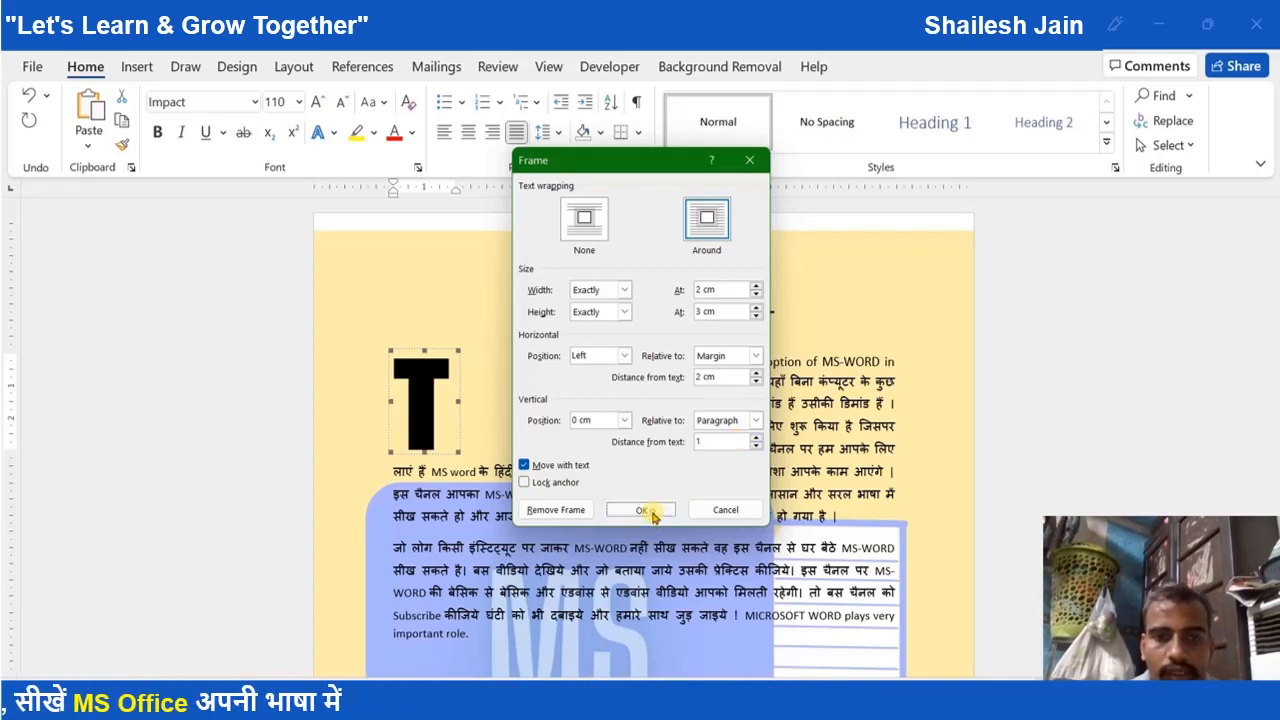
{"action": "left_click", "coordinate": [652, 513]}
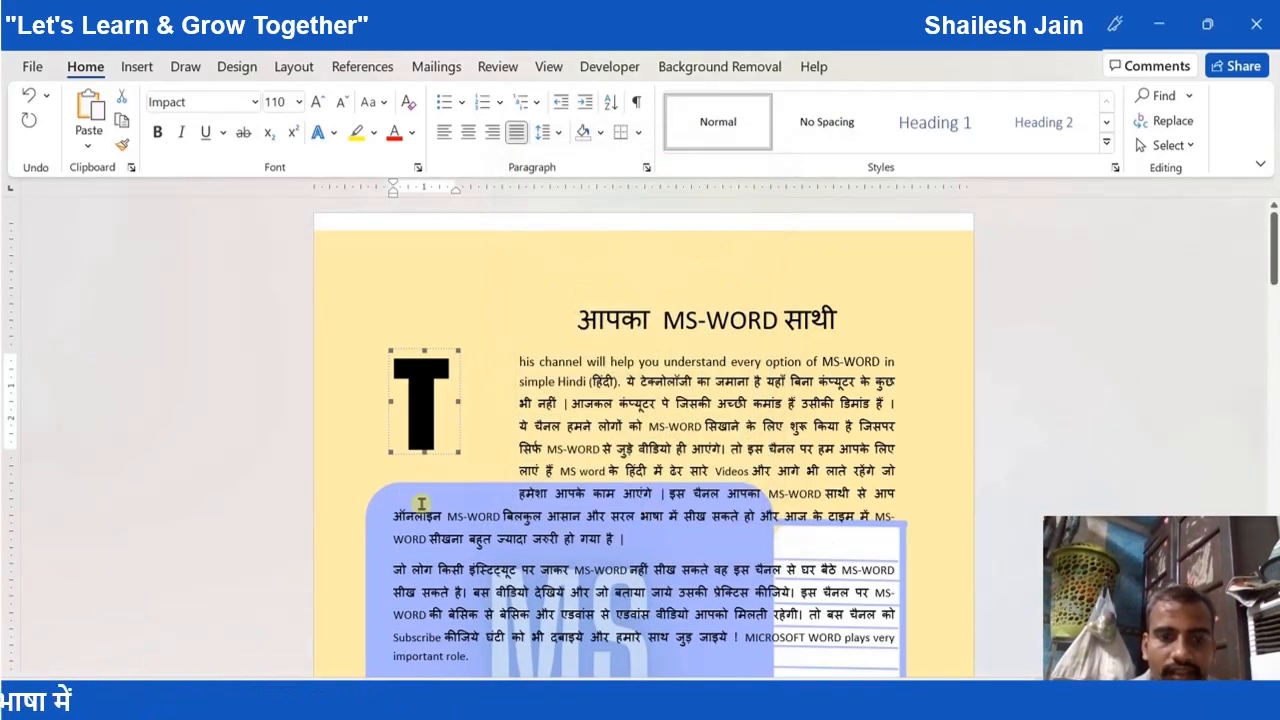
Set the frame's vertical distance from text to 5 cm and its vertical position relative to the margin
{"action": "double_click", "coordinate": [443, 349]}
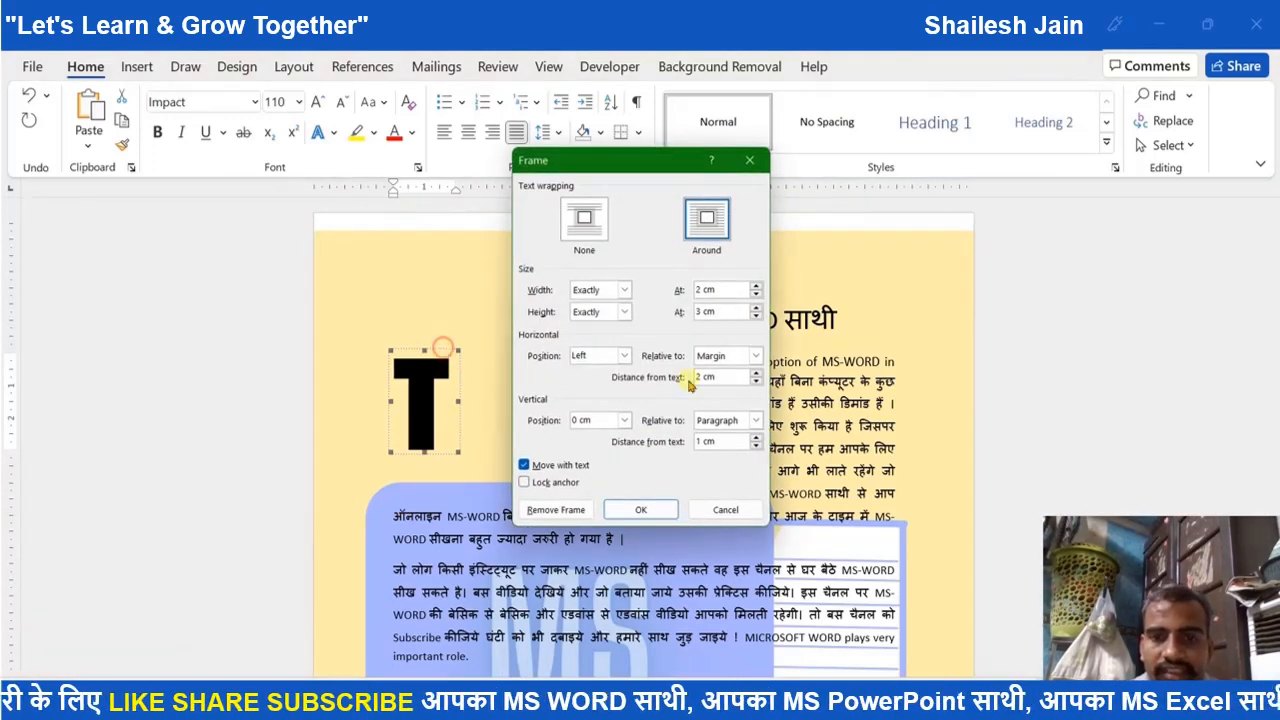
{"action": "double_click", "coordinate": [722, 442]}
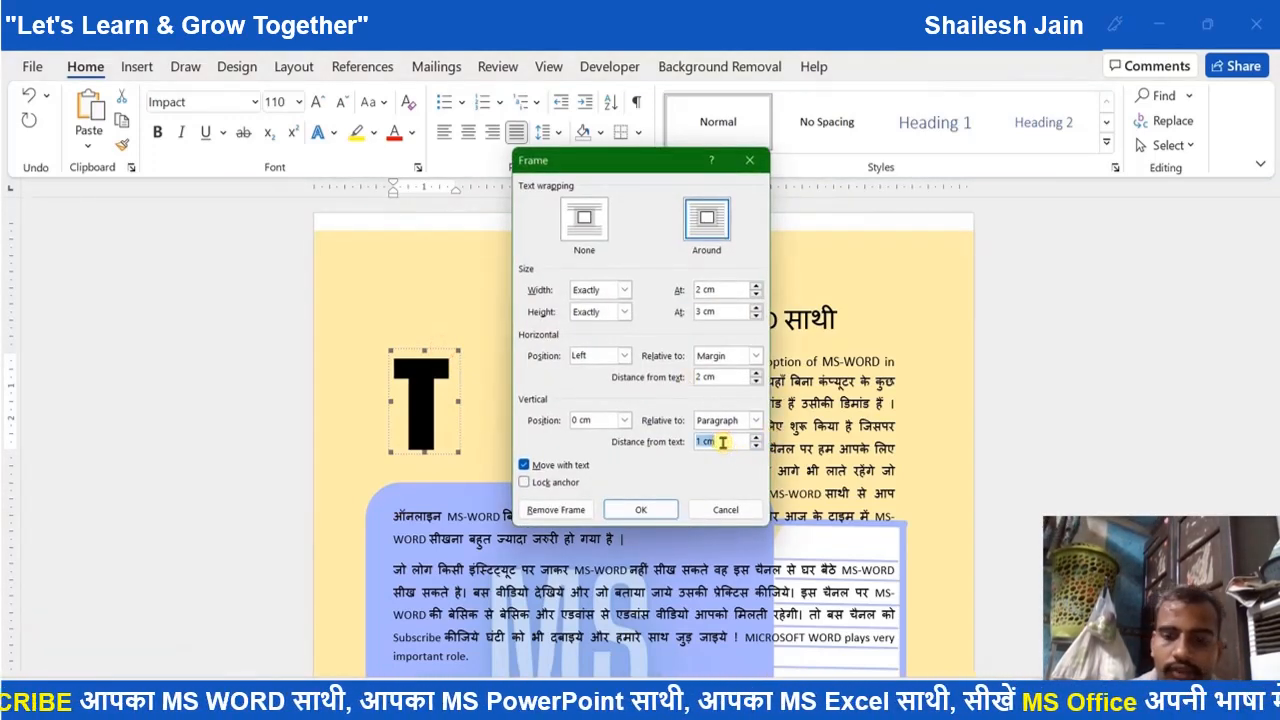
{"action": "left_click", "coordinate": [755, 421]}
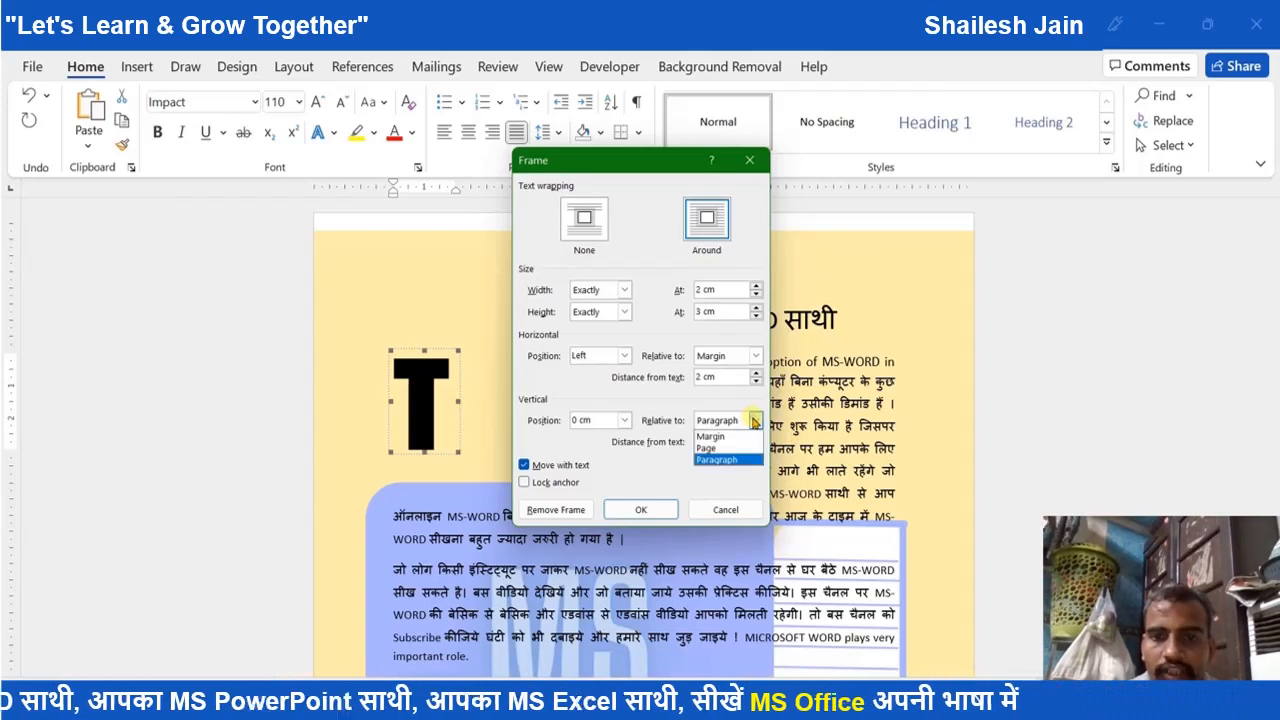
{"action": "left_click", "coordinate": [720, 437]}
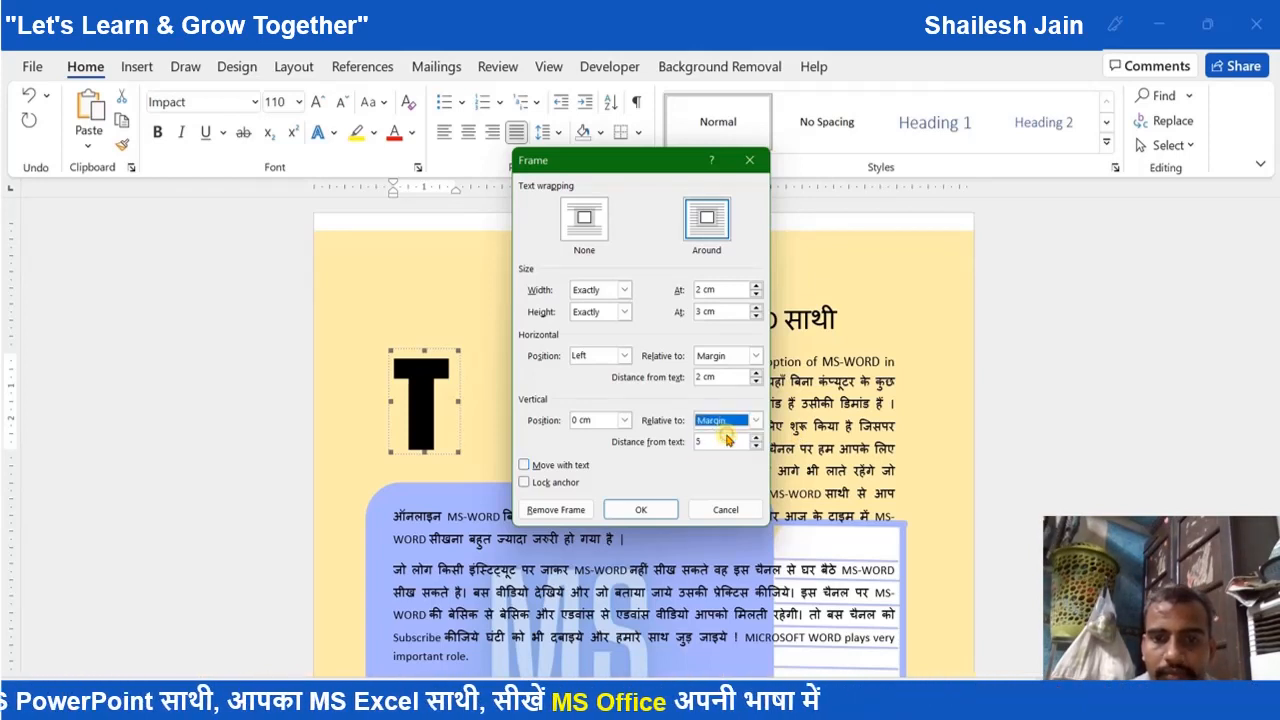
{"action": "left_click", "coordinate": [666, 507]}
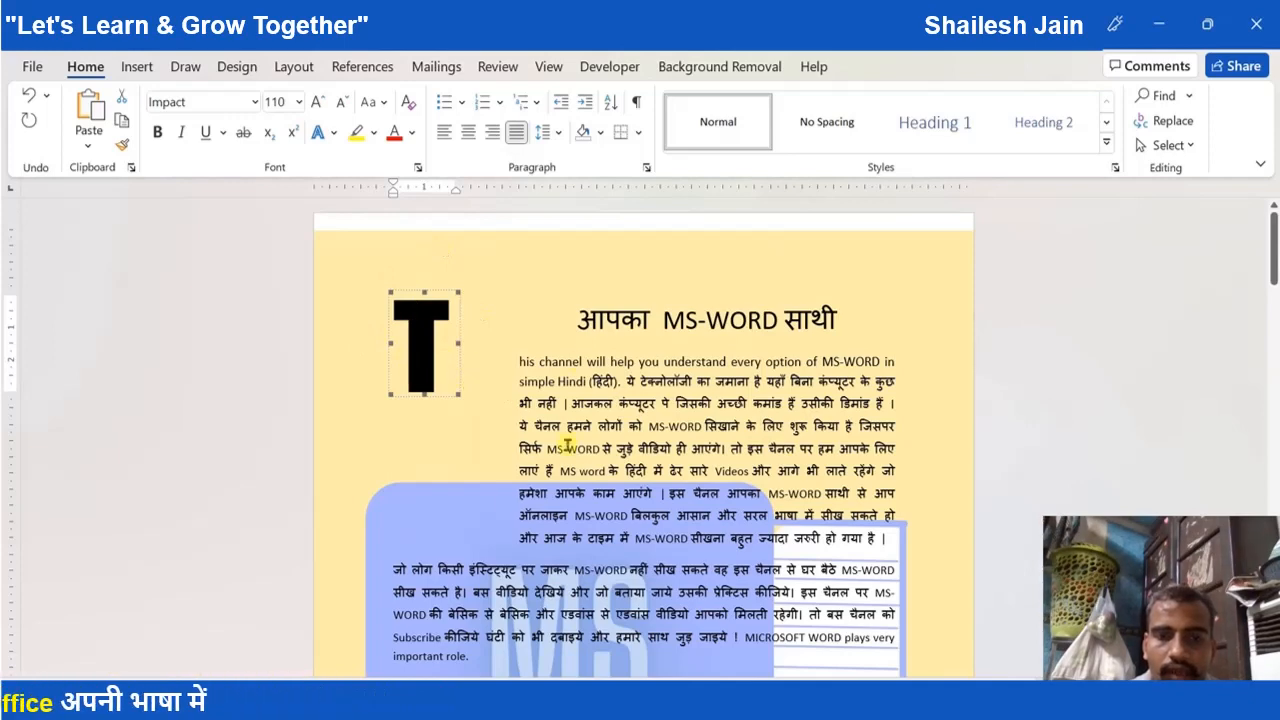
Set the vertical position of the drop cap's frame to Center, relative to the page
{"action": "double_click", "coordinate": [432, 290]}
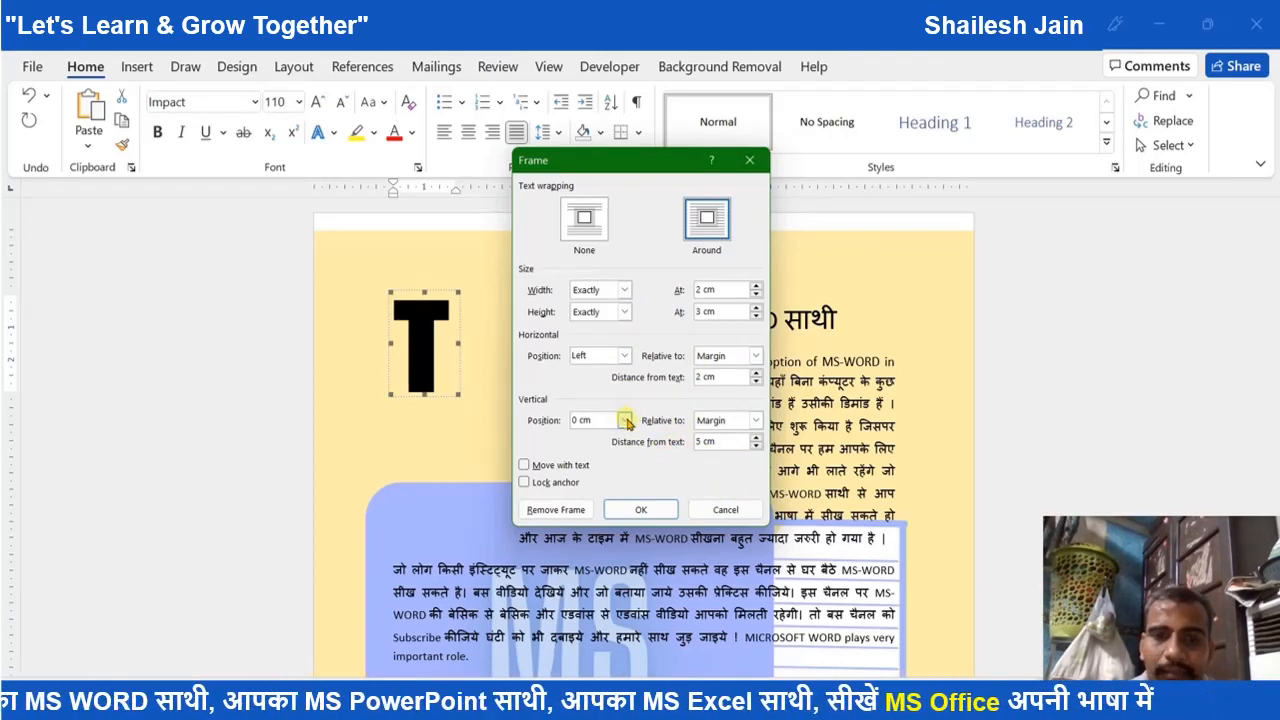
{"action": "left_click", "coordinate": [626, 421]}
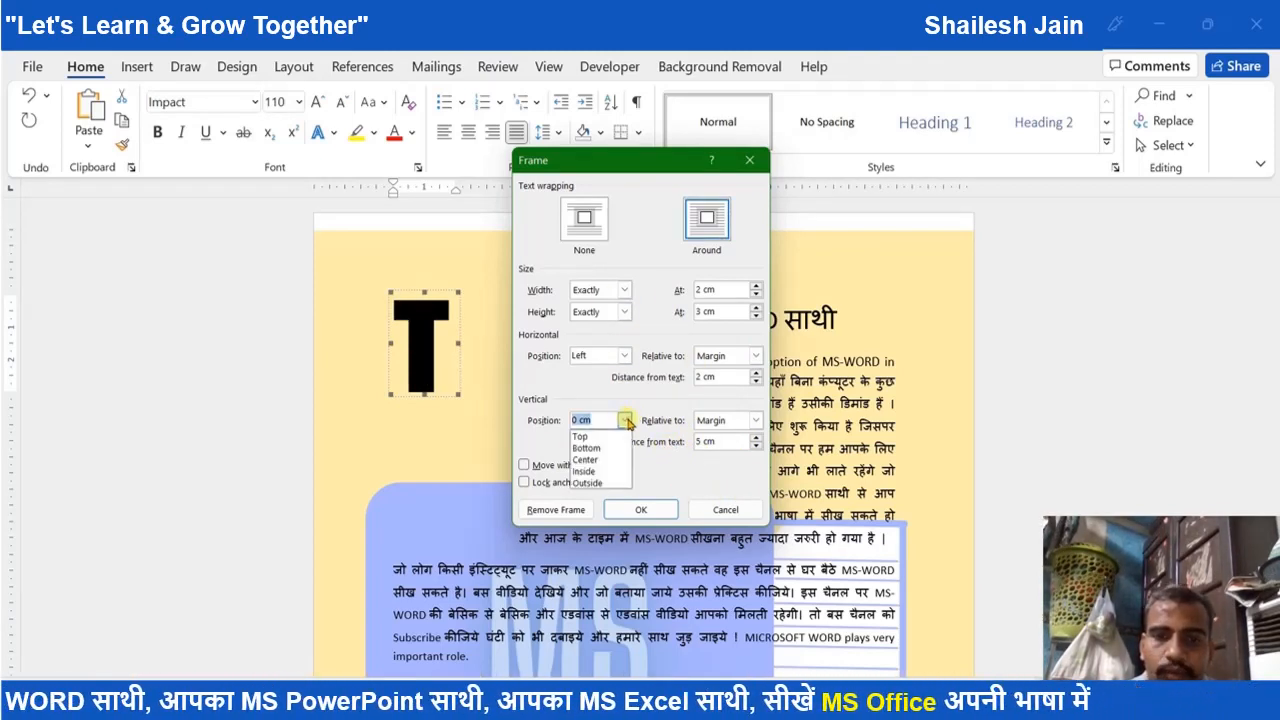
{"action": "left_click", "coordinate": [592, 460]}
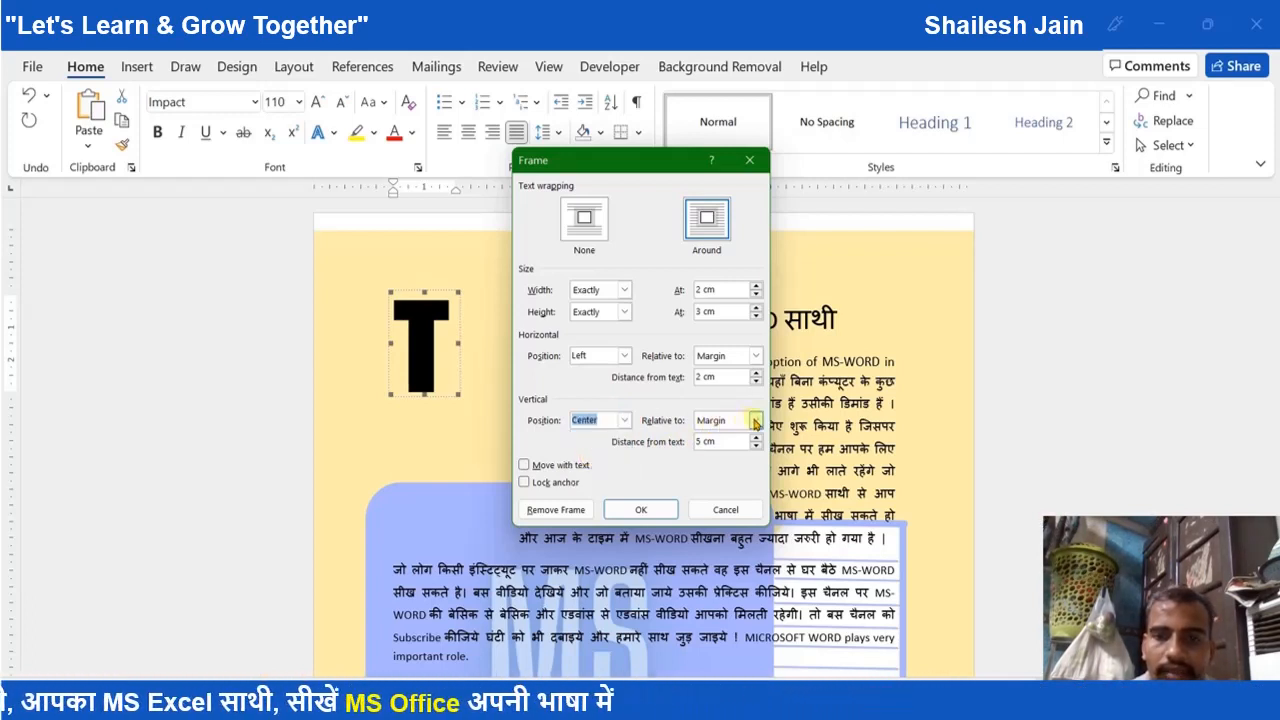
{"action": "left_click", "coordinate": [757, 423]}
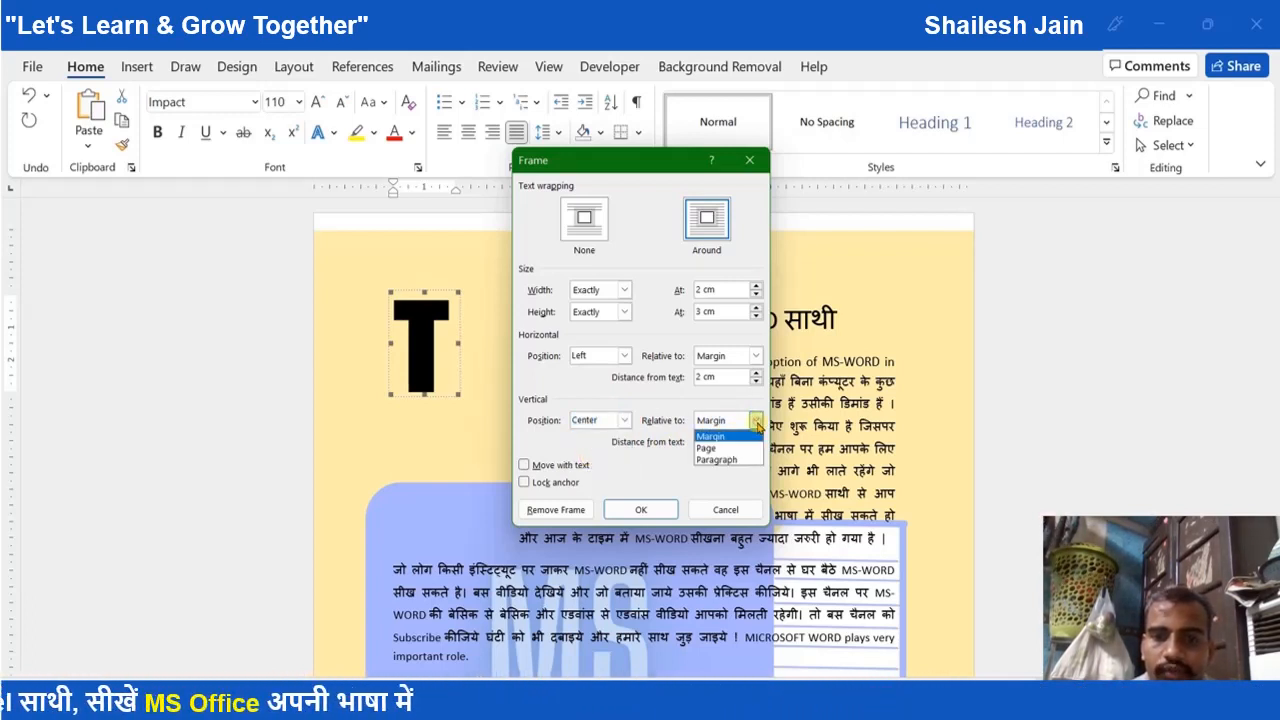
{"action": "left_click", "coordinate": [708, 449]}
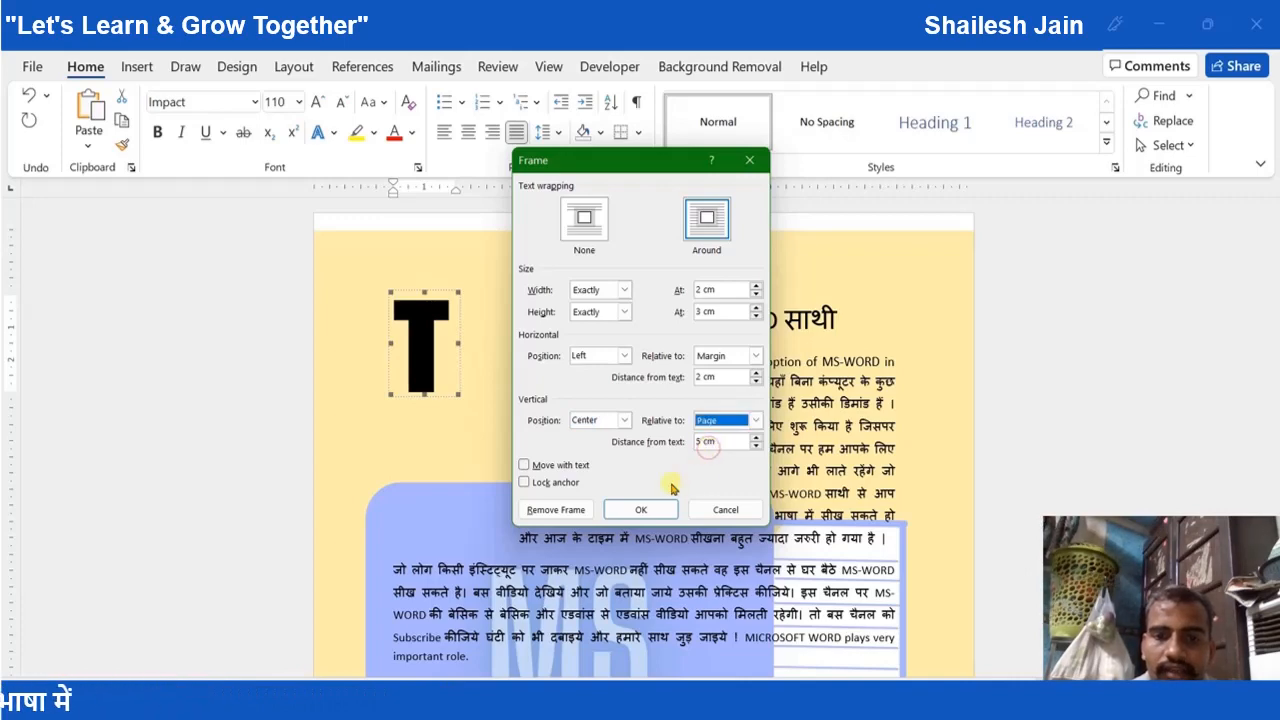
{"action": "left_click", "coordinate": [645, 509]}
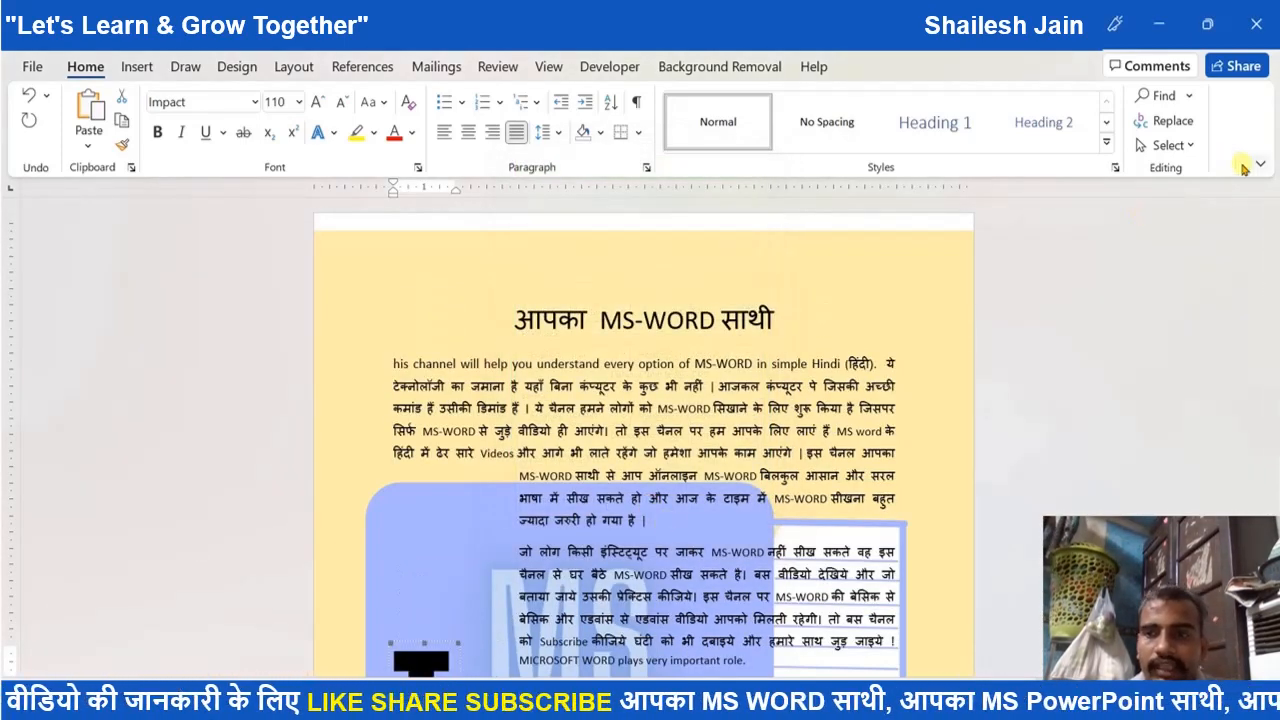
Set the vertical position of the drop cap's frame to Inside, relative to the margin
{"action": "left_click_drag", "start_coordinate": [1274, 264], "coordinate": [1274, 301]}
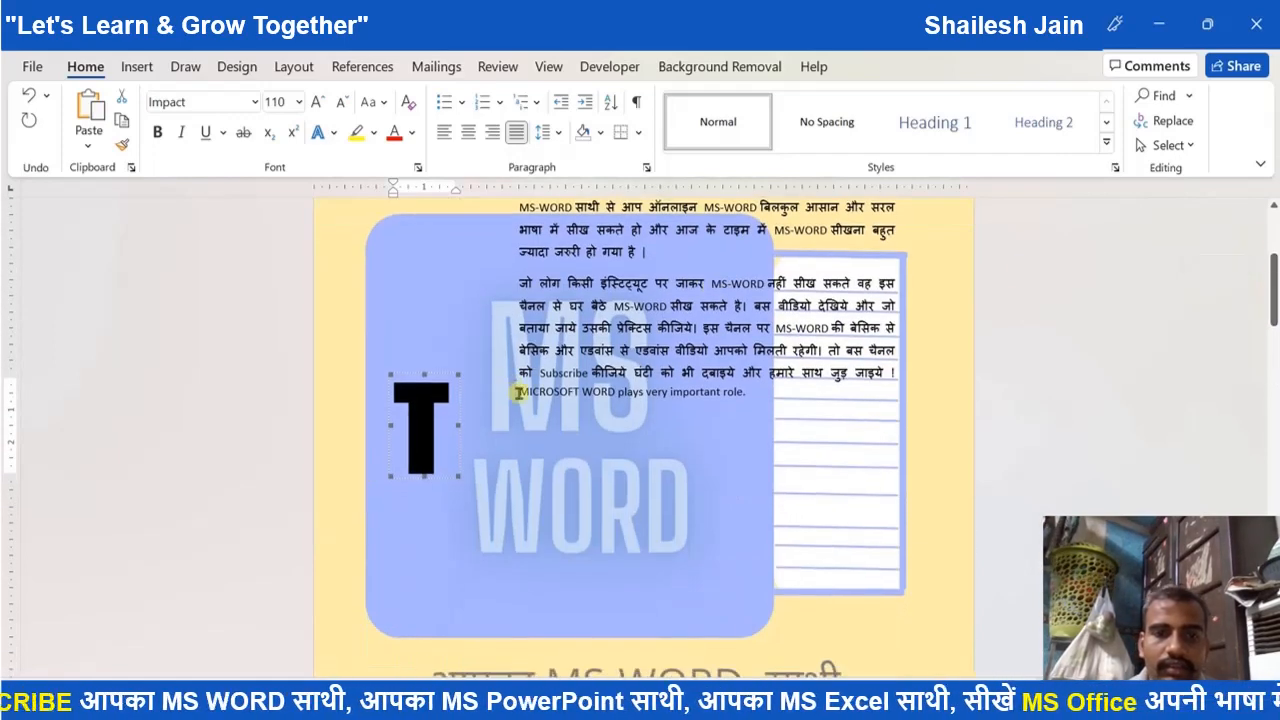
{"action": "double_click", "coordinate": [439, 374]}
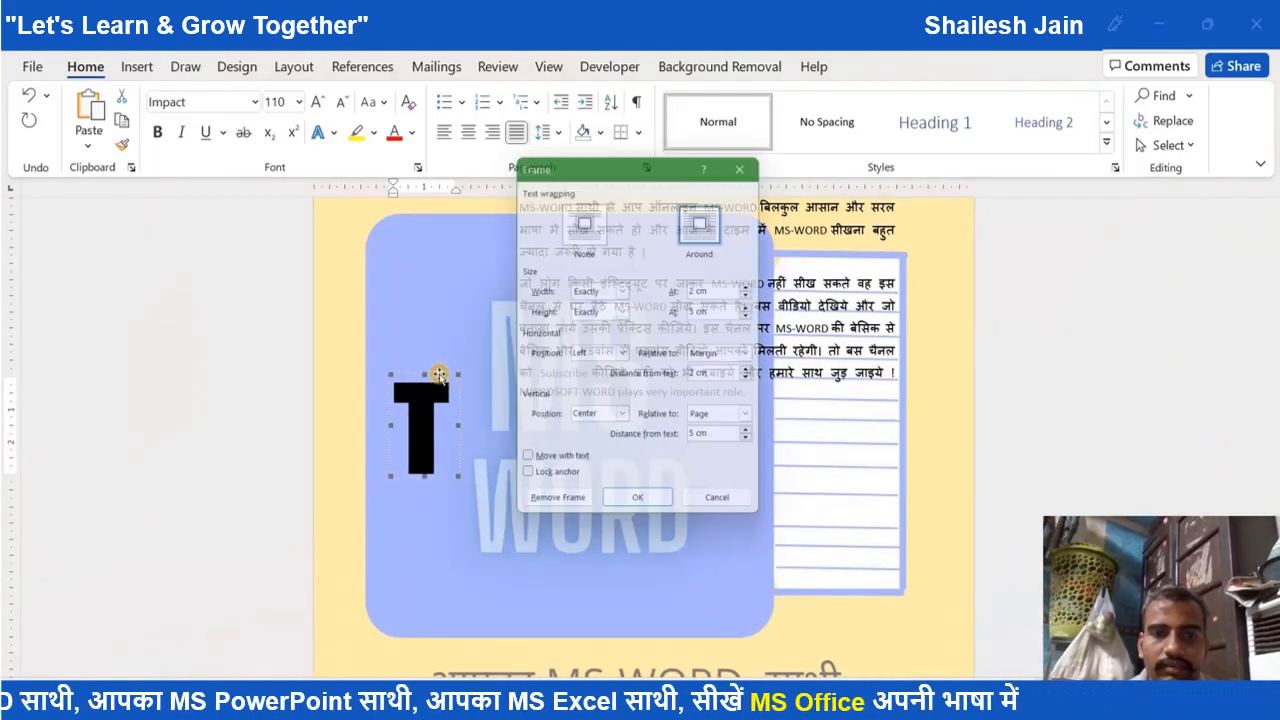
{"action": "left_click", "coordinate": [755, 421]}
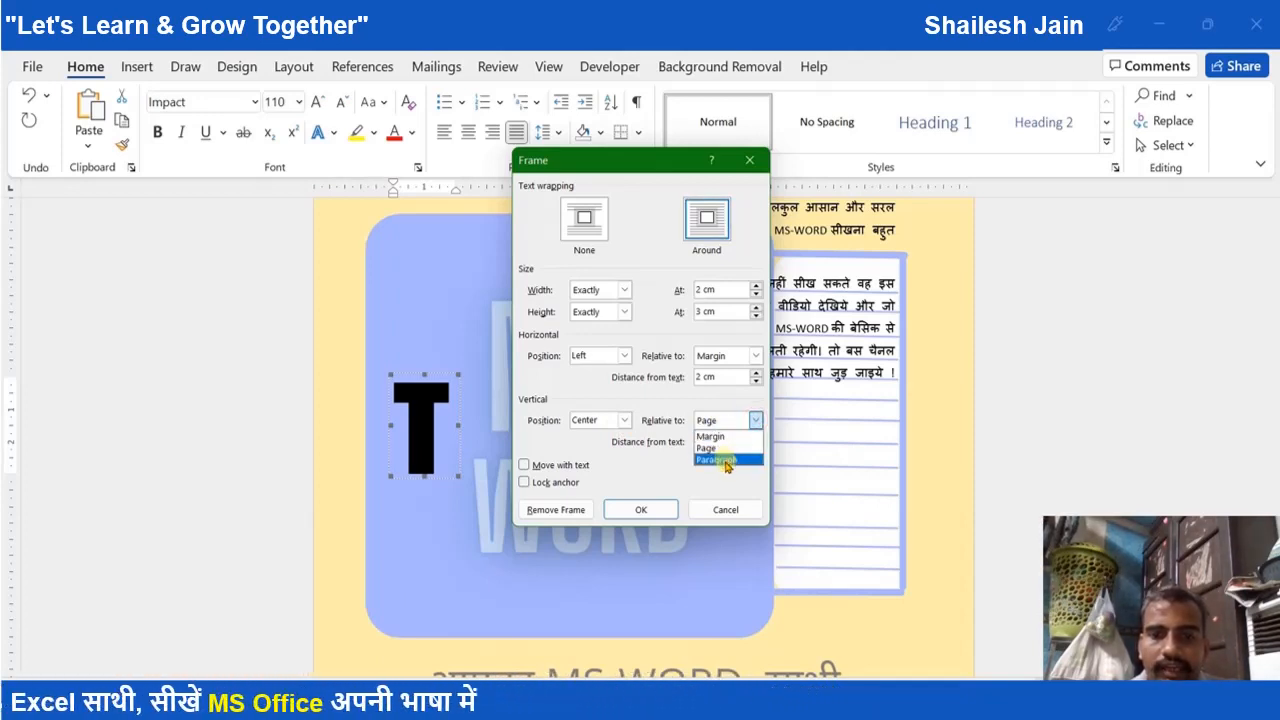
{"action": "left_click", "coordinate": [724, 459]}
{"action": "left_click", "coordinate": [625, 421]}
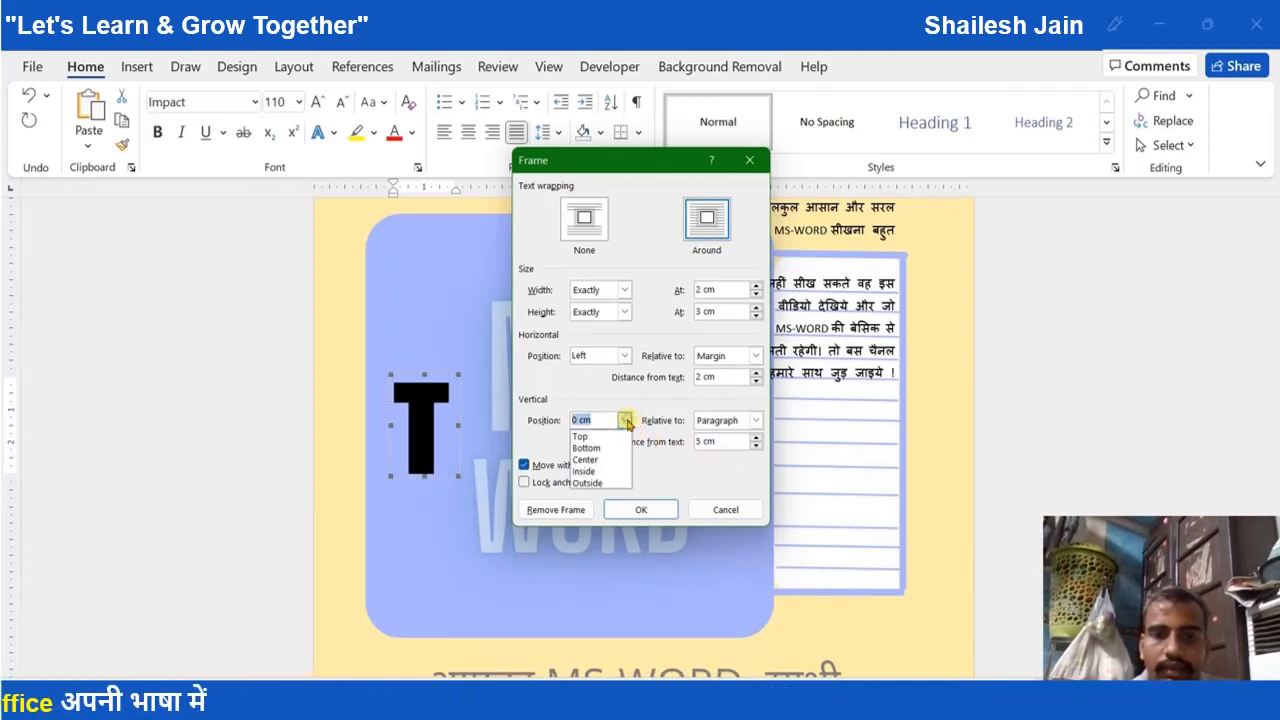
{"action": "left_click", "coordinate": [588, 471]}
{"action": "left_click", "coordinate": [641, 509]}
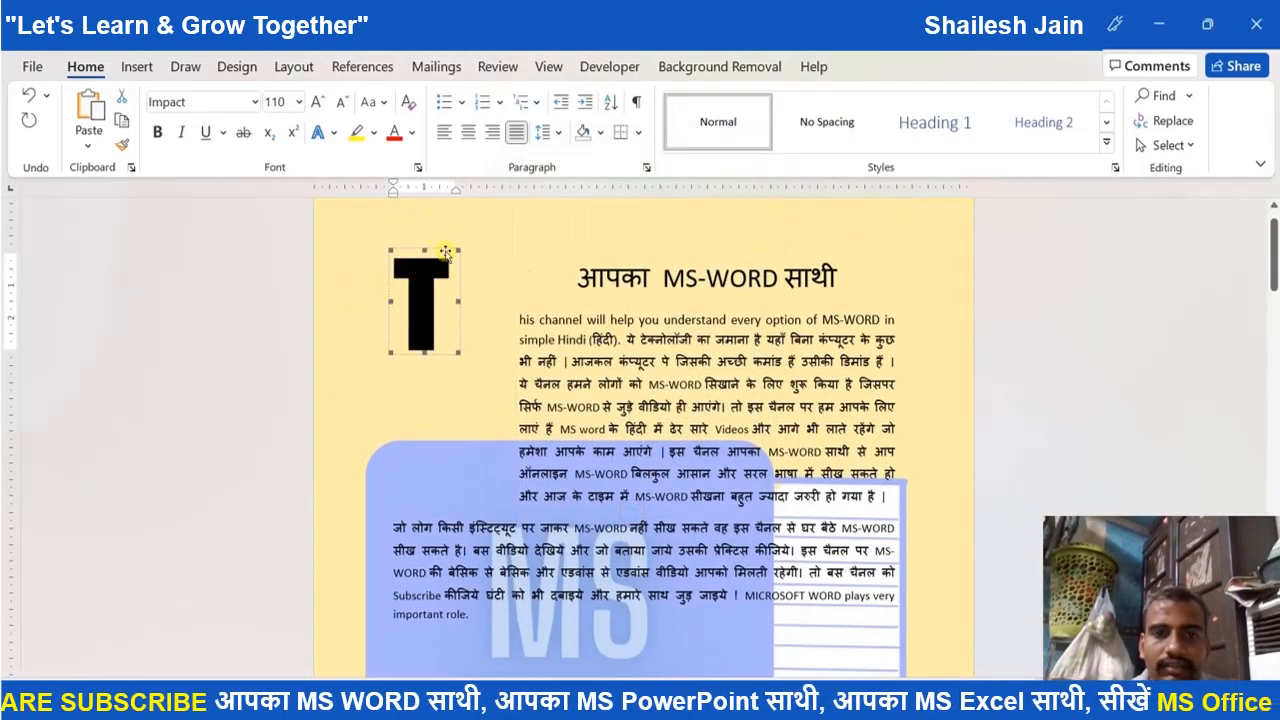
Make the drop cap's frame move with the text, and reposition the letter in the middle of the first paragraph
{"action": "double_click", "coordinate": [445, 252]}
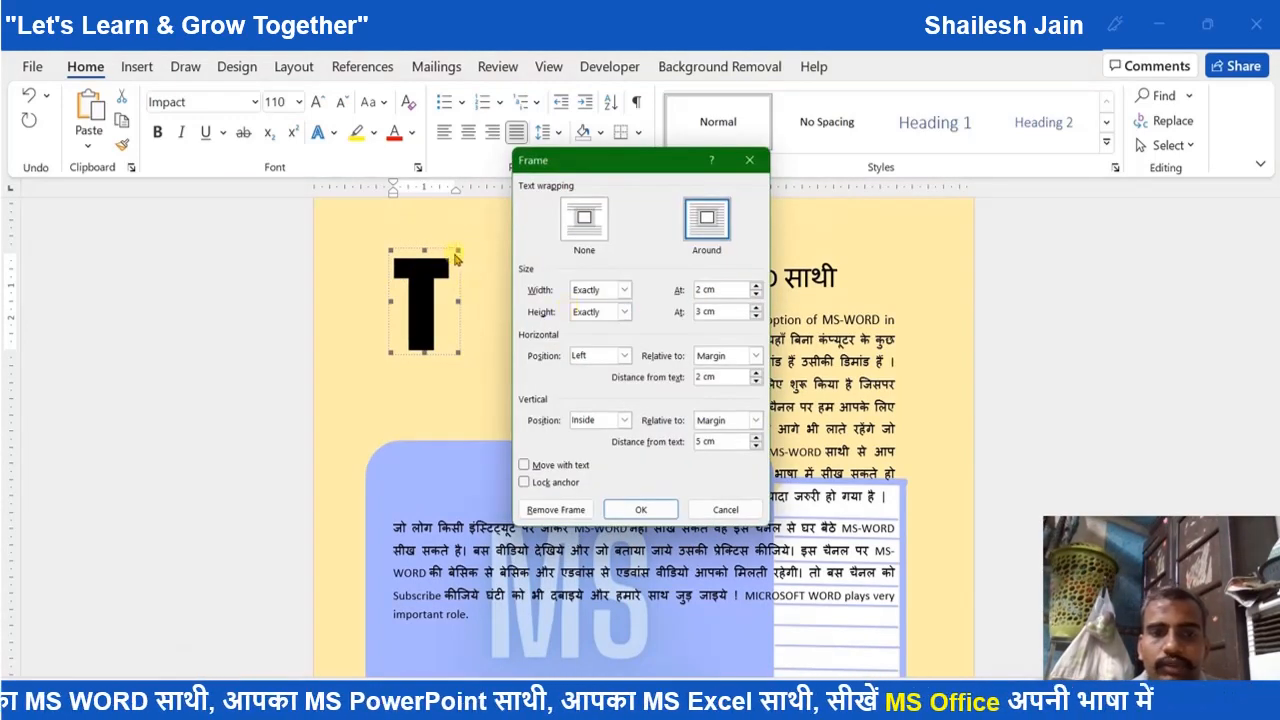
{"action": "left_click", "coordinate": [528, 465]}
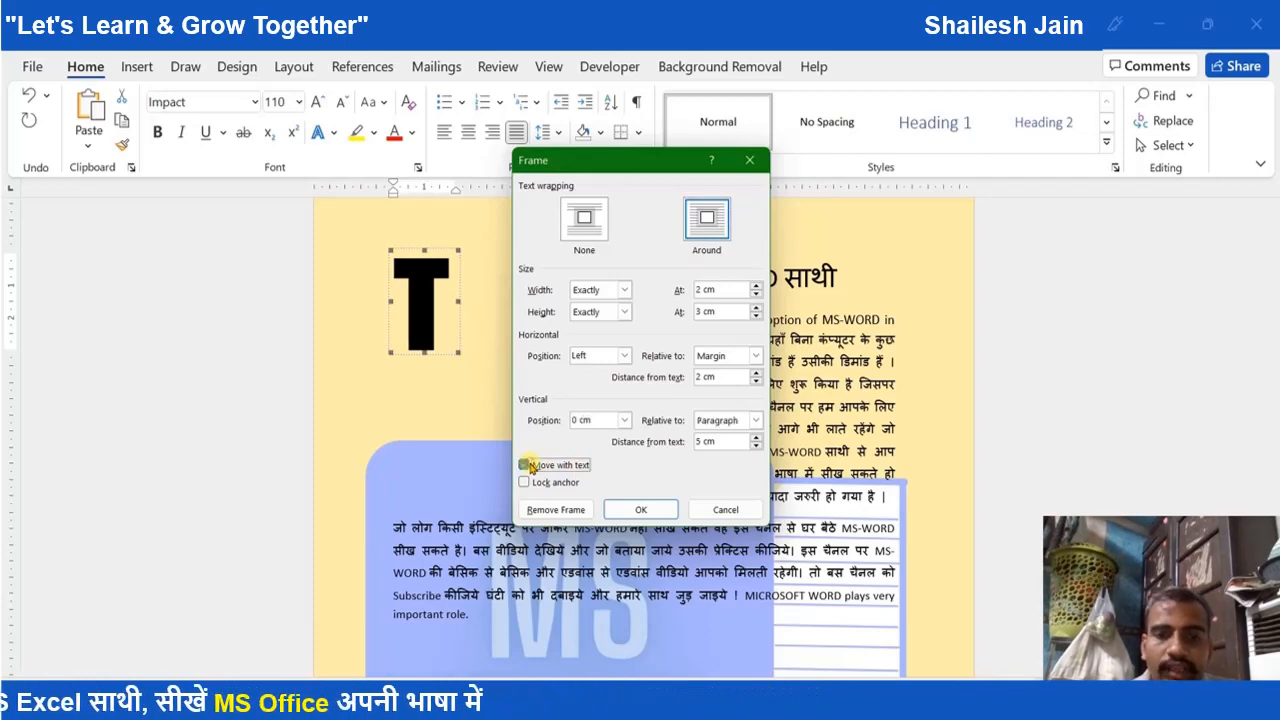
{"action": "left_click", "coordinate": [620, 511]}
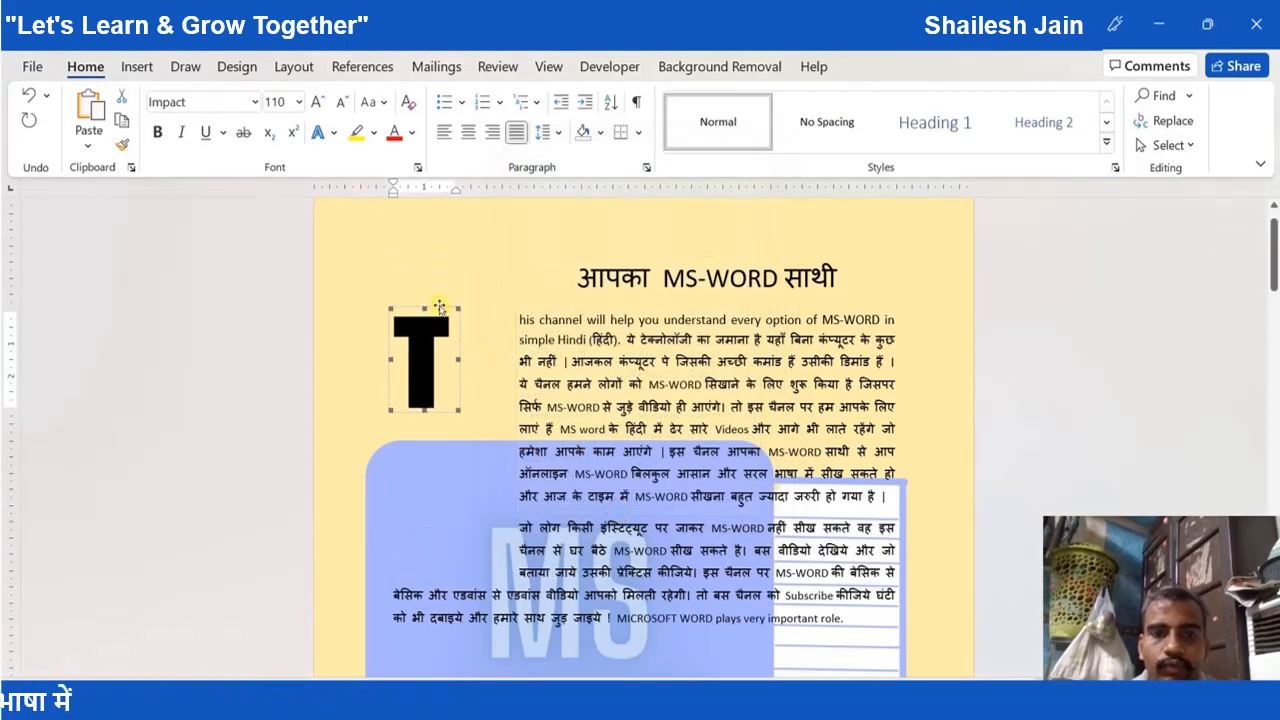
{"action": "left_click_drag", "start_coordinate": [448, 306], "coordinate": [626, 344]}
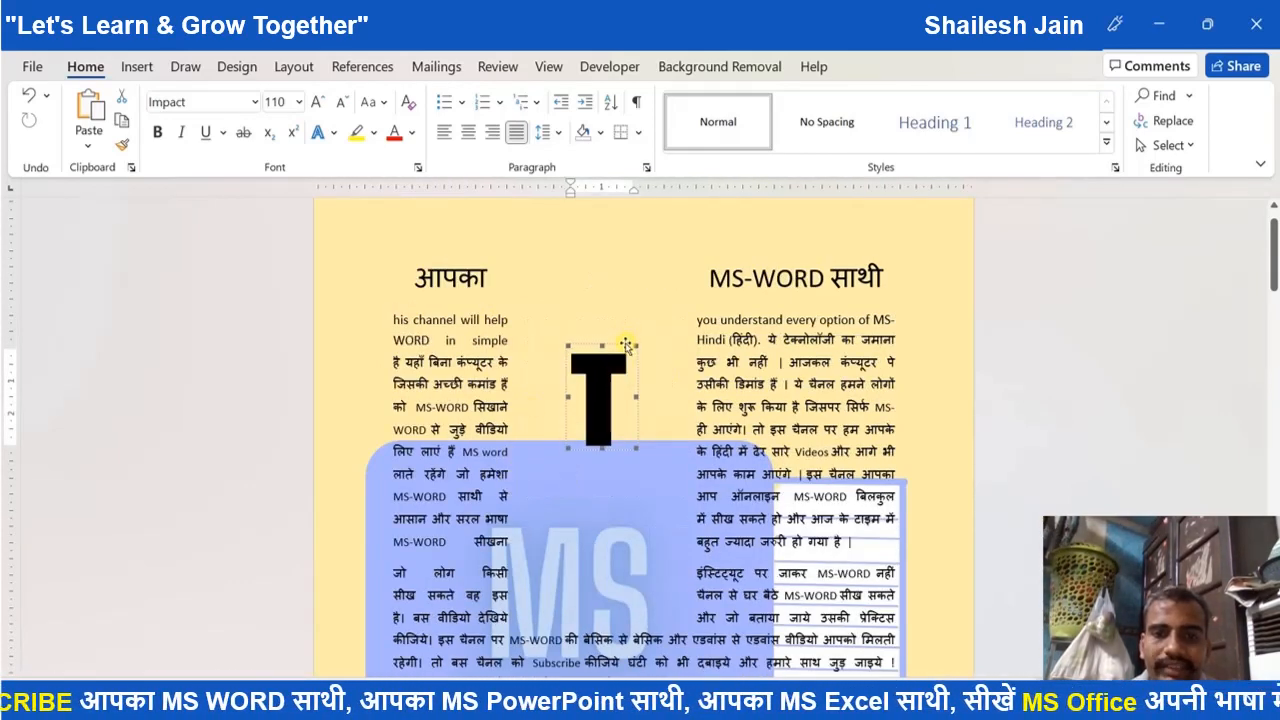
Move the drop cap to the start of the first paragraph and remove its frame
{"action": "left_click_drag", "start_coordinate": [626, 344], "coordinate": [408, 307]}
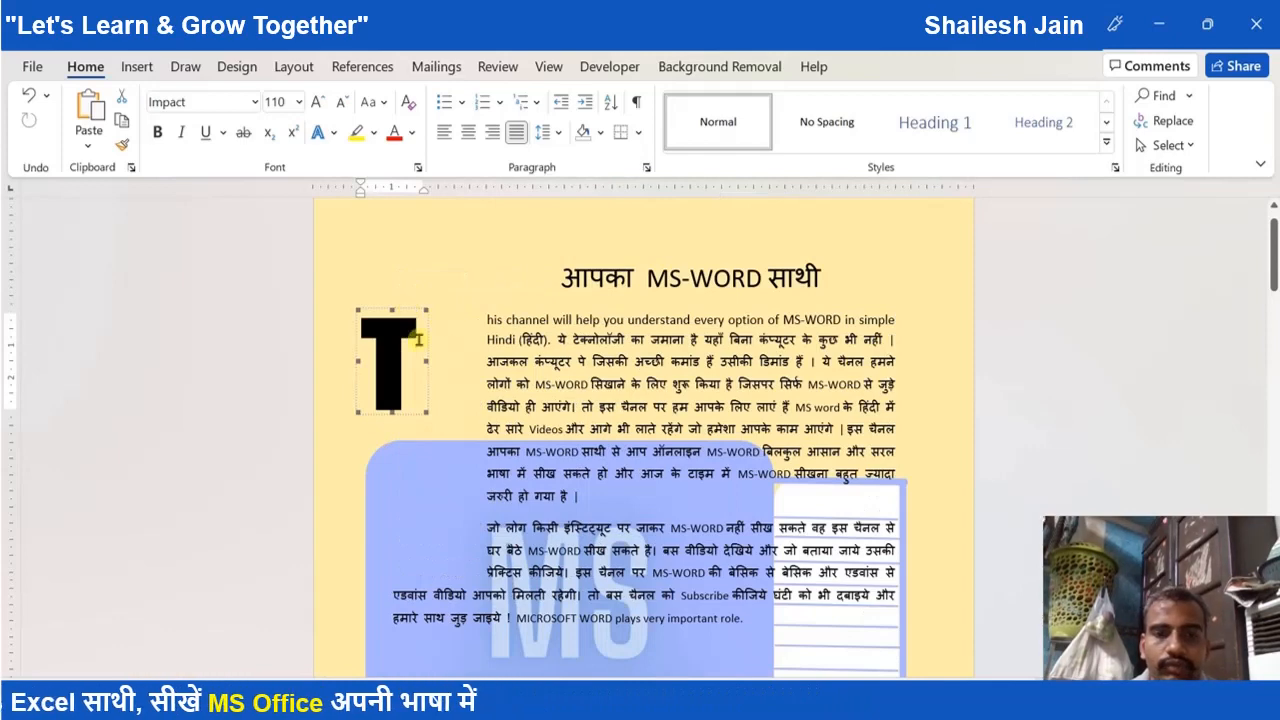
{"action": "double_click", "coordinate": [413, 310]}
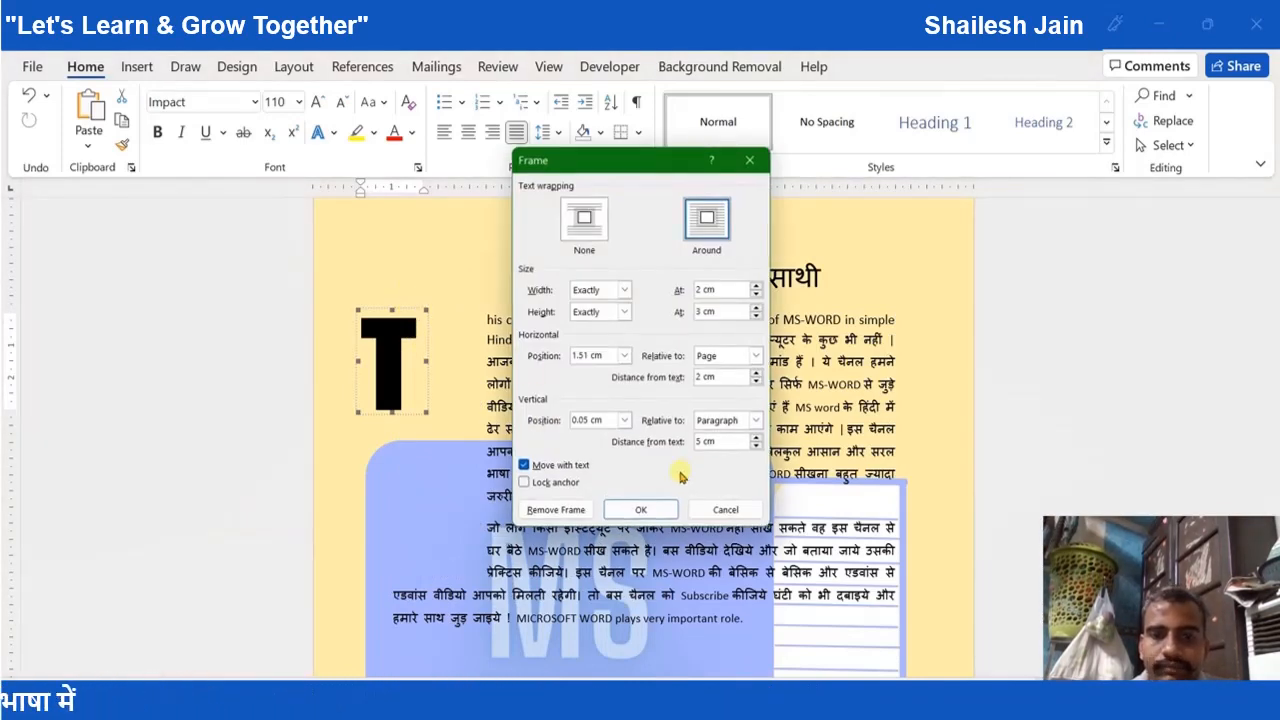
{"action": "left_click", "coordinate": [524, 483]}
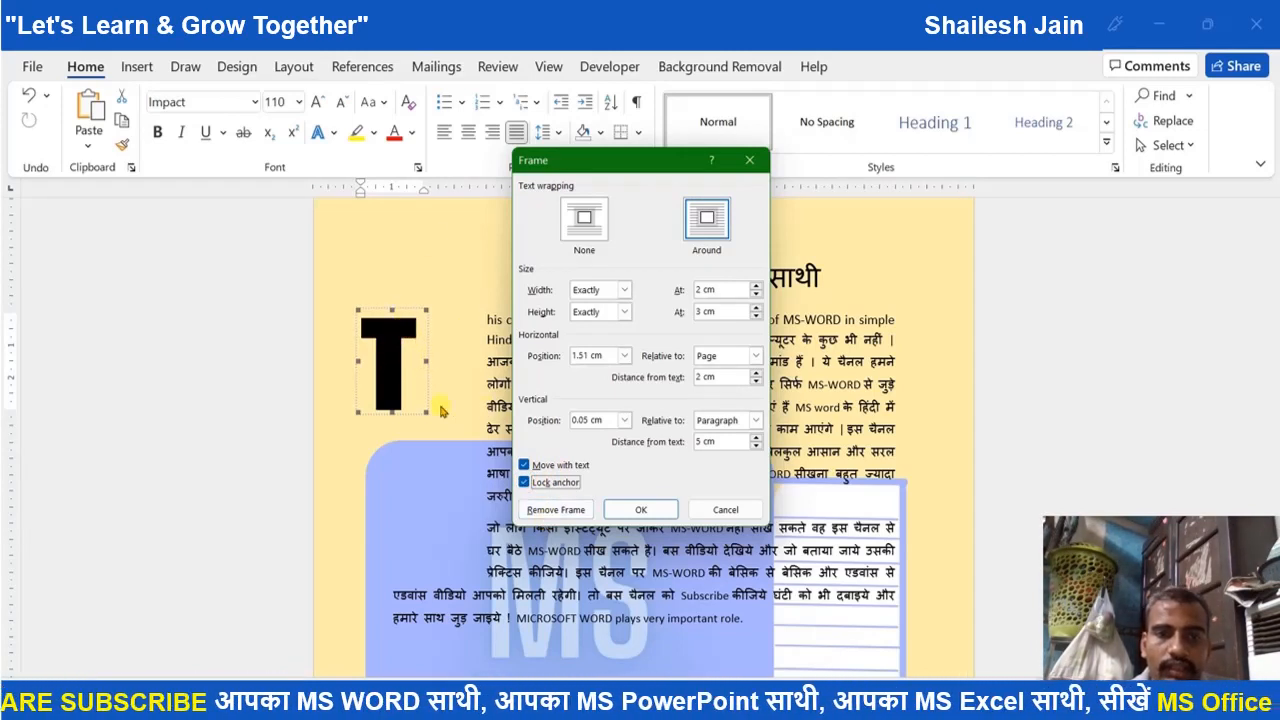
{"action": "left_click", "coordinate": [563, 511]}
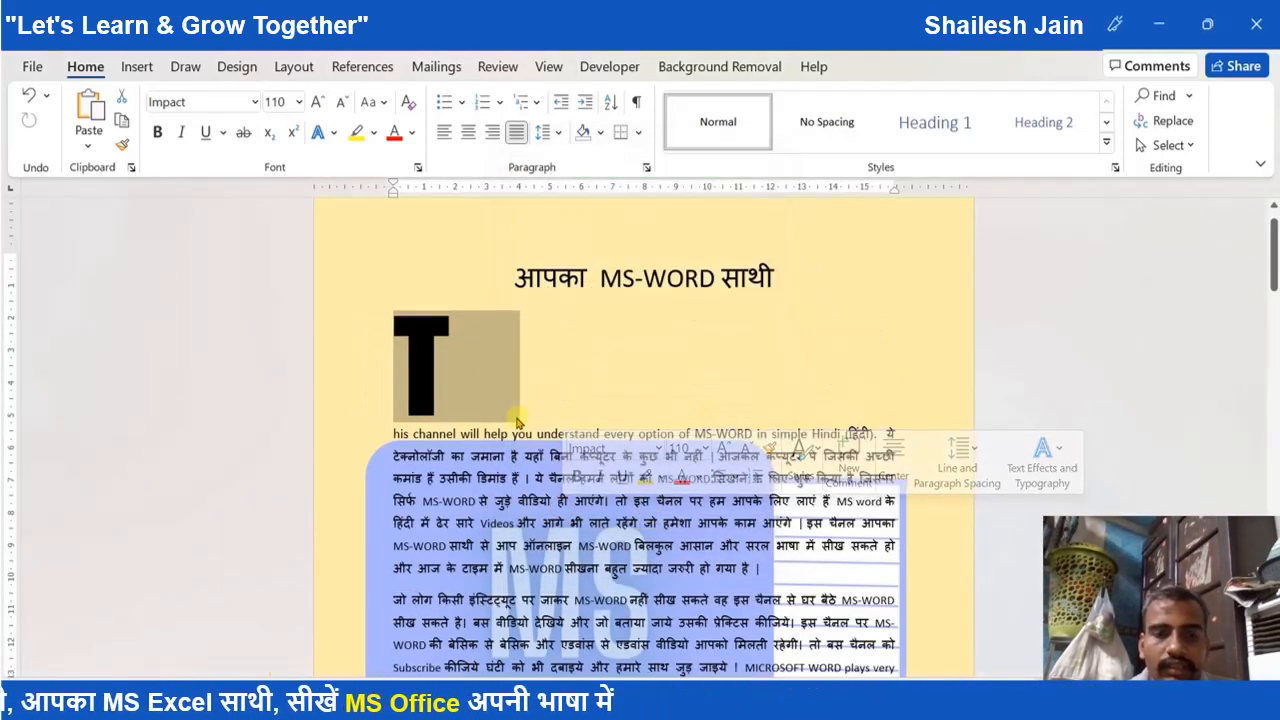
{"action": "left_click", "coordinate": [566, 374]}
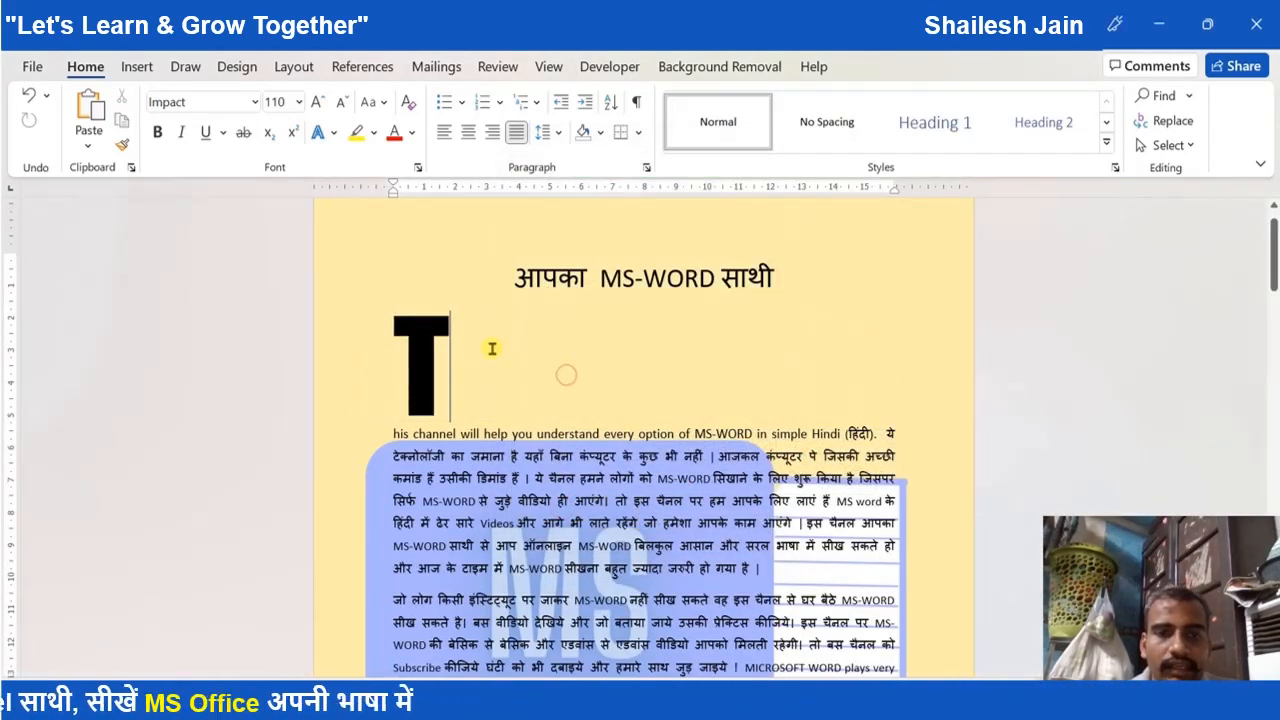
Apply a drop cap in the Dropped position to the large T above the first paragraph
{"action": "double_click", "coordinate": [441, 320]}
{"action": "left_click", "coordinate": [391, 332]}
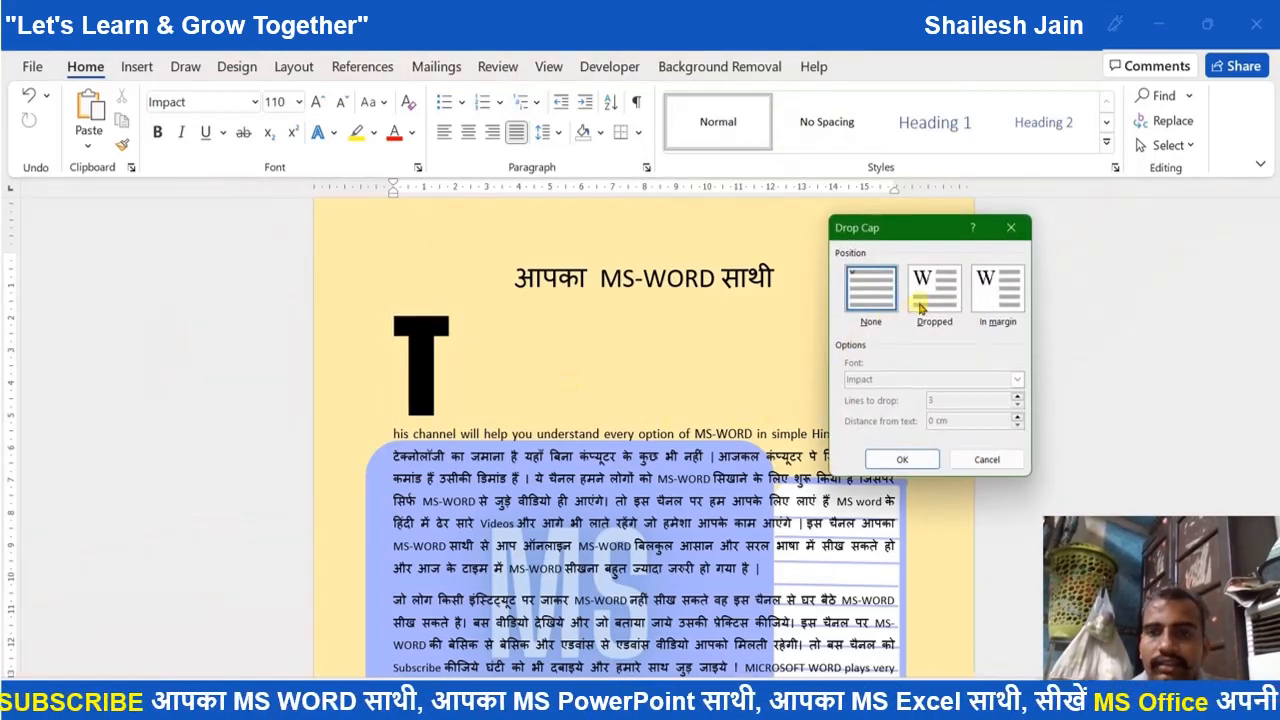
{"action": "left_click", "coordinate": [921, 298]}
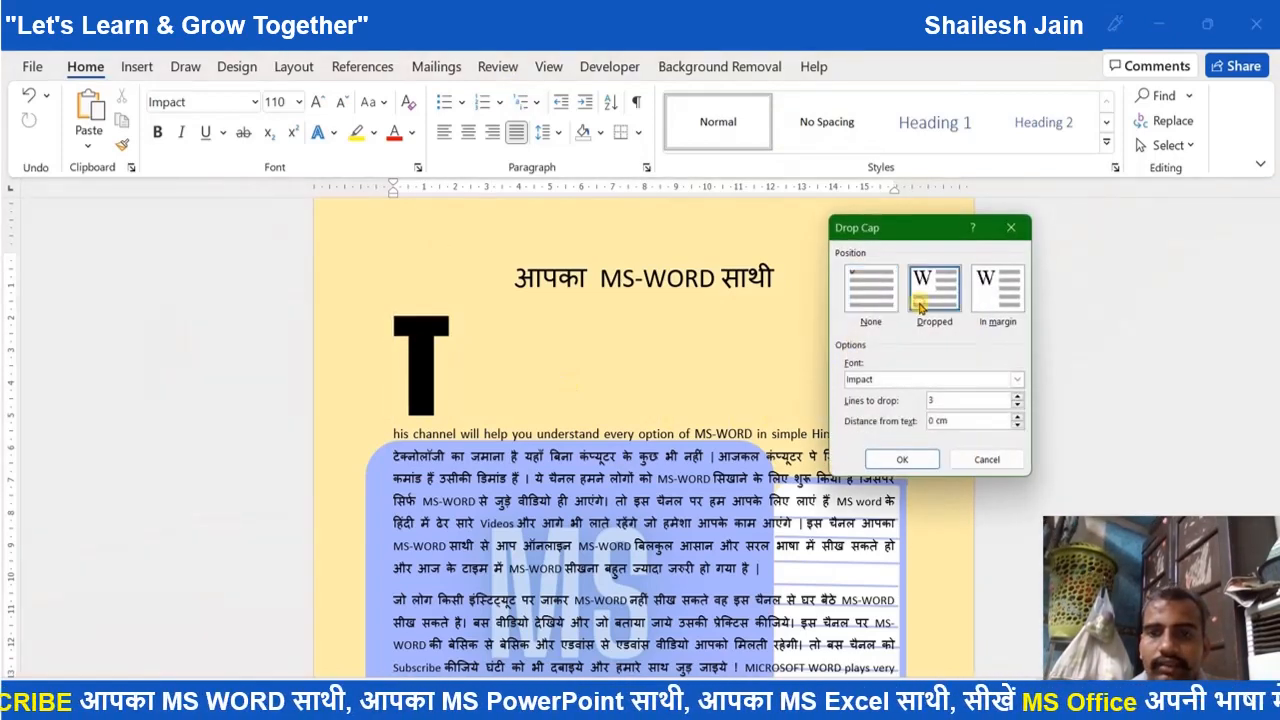
{"action": "left_click", "coordinate": [901, 458]}
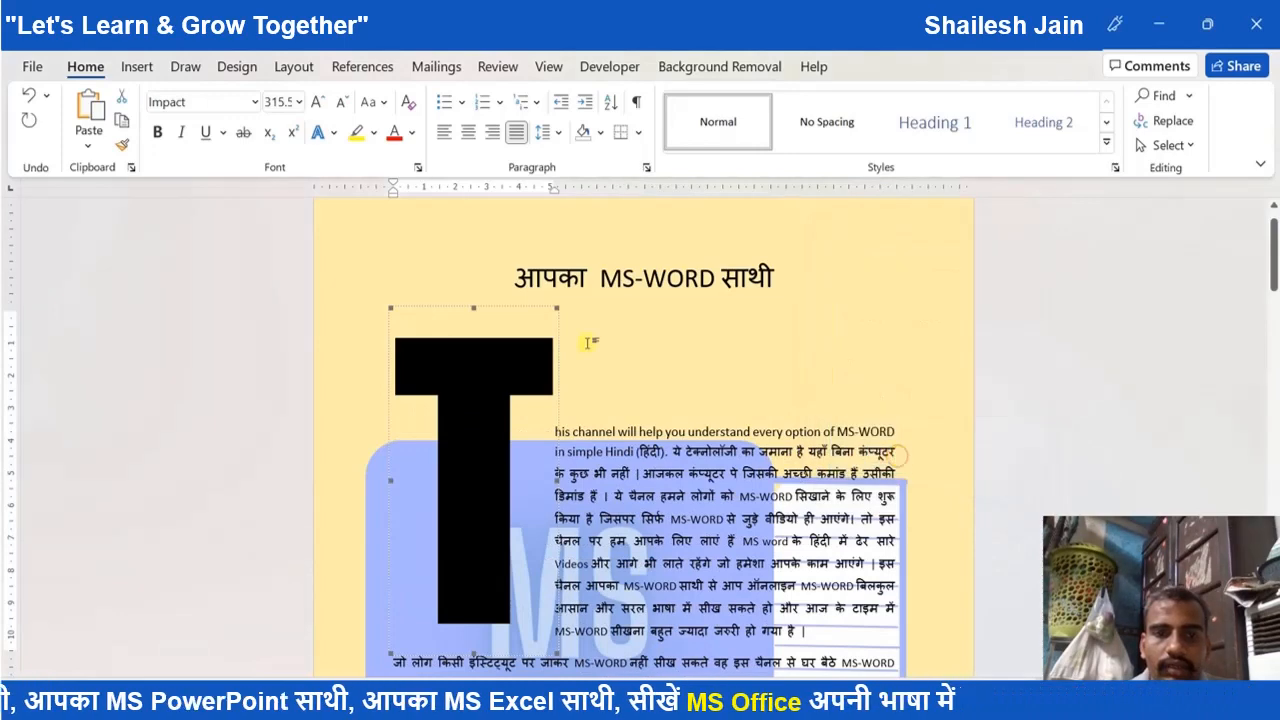
Set the width of the drop cap's frame to exactly 2 cm
{"action": "double_click", "coordinate": [499, 309]}
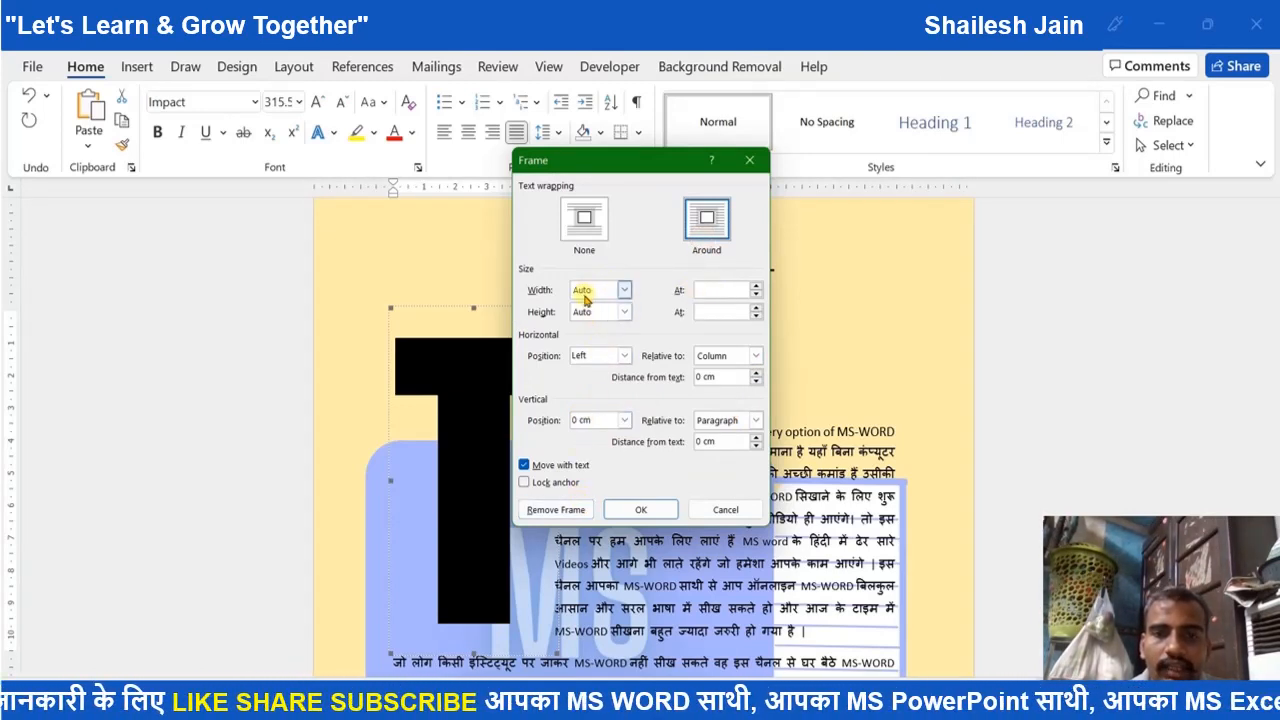
{"action": "left_click", "coordinate": [622, 291]}
{"action": "left_click", "coordinate": [624, 293]}
{"action": "left_click", "coordinate": [624, 291]}
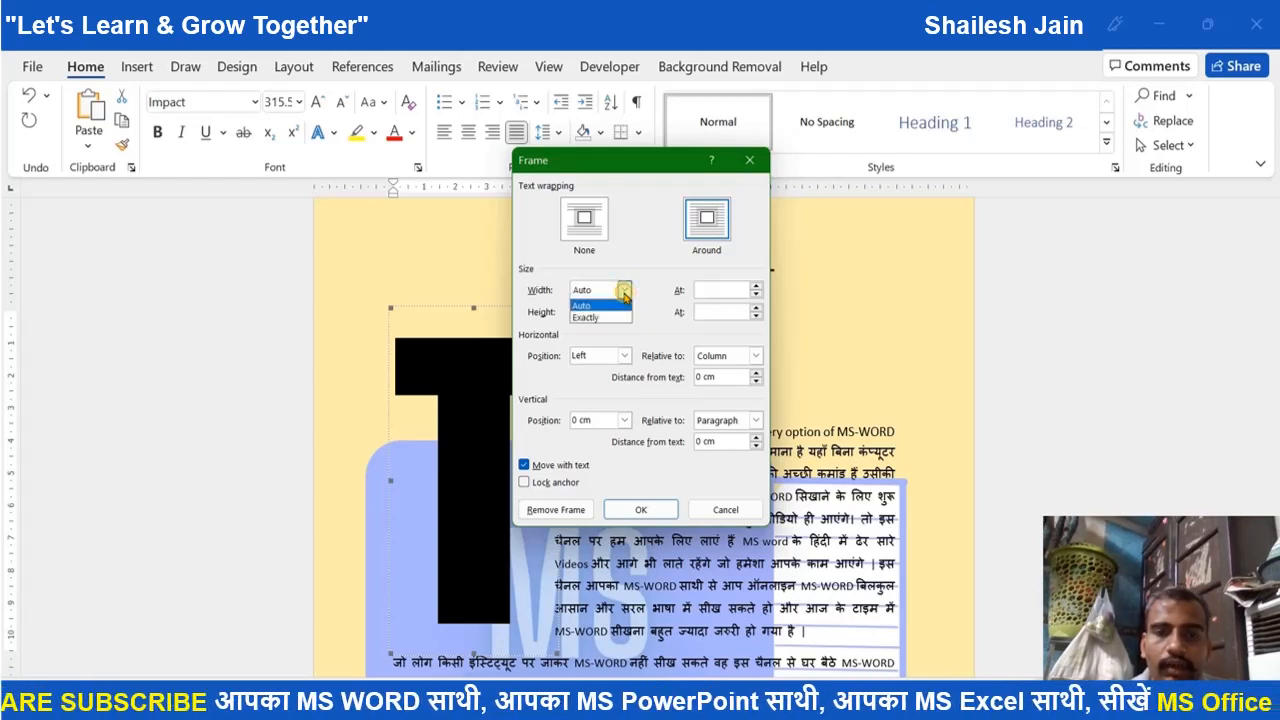
{"action": "left_click", "coordinate": [605, 311]}
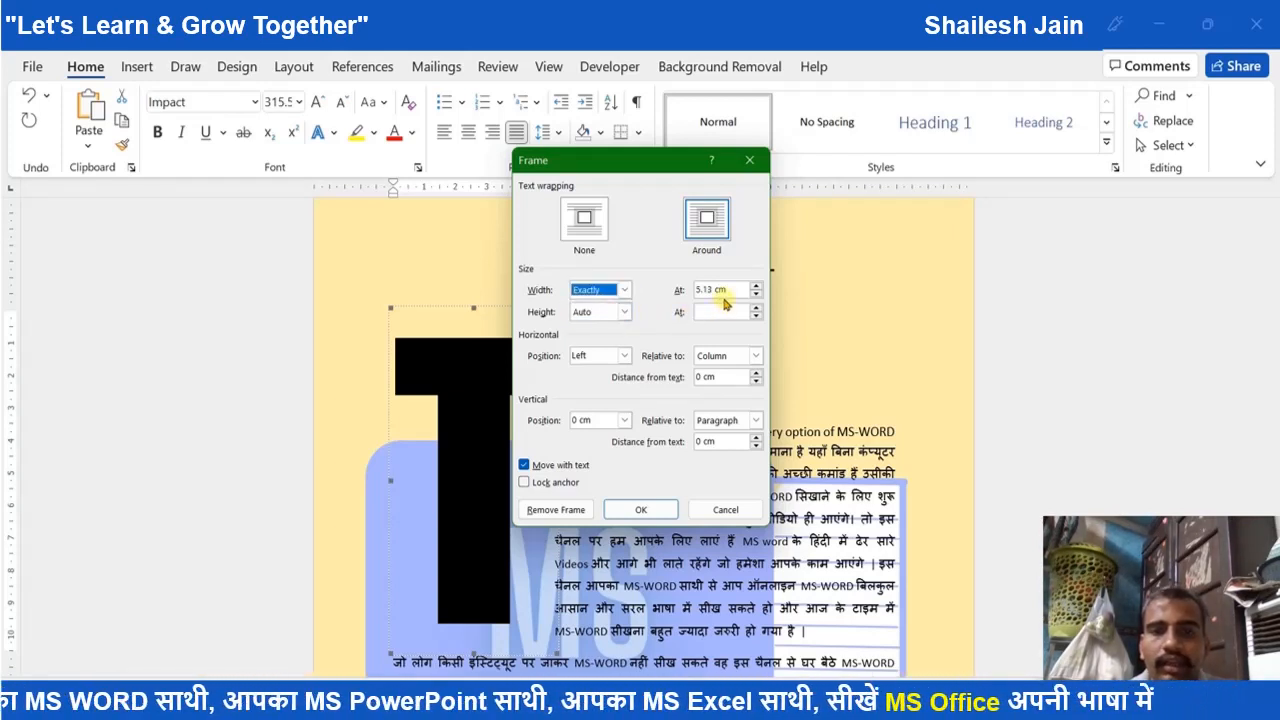
{"action": "left_click", "coordinate": [721, 291]}
{"action": "type", "text": "2"}
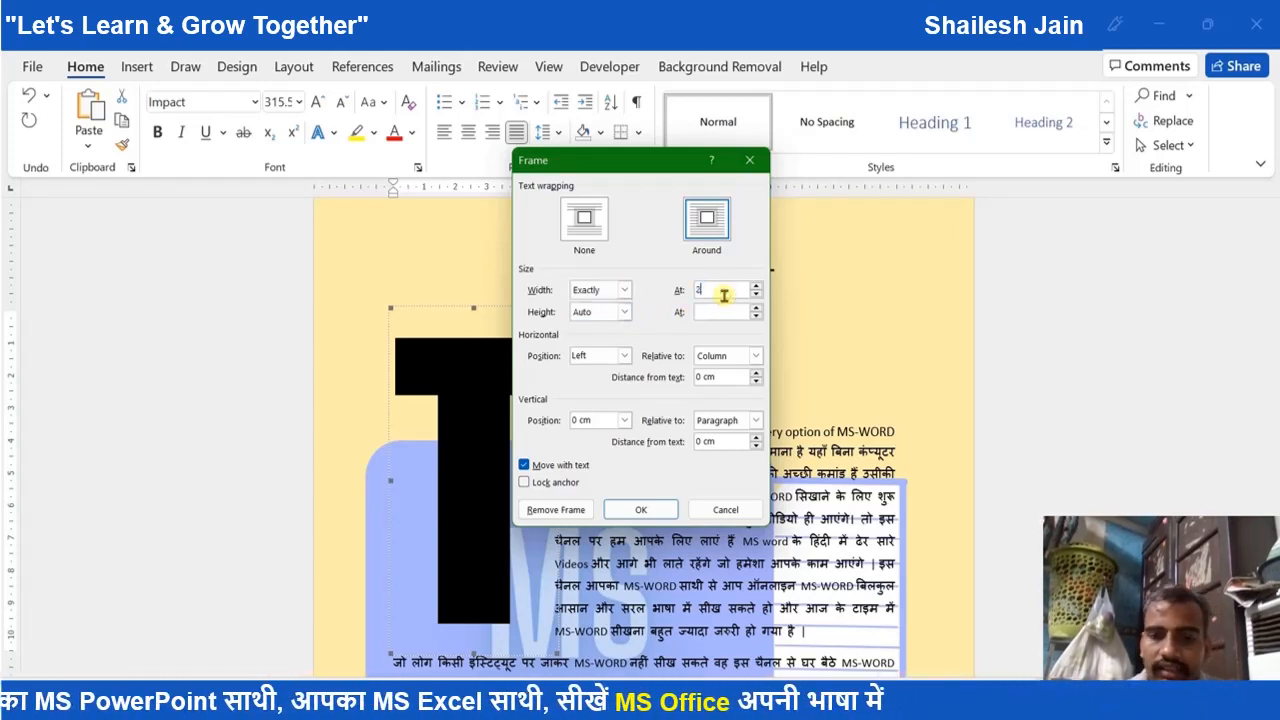
{"action": "left_click", "coordinate": [659, 507]}
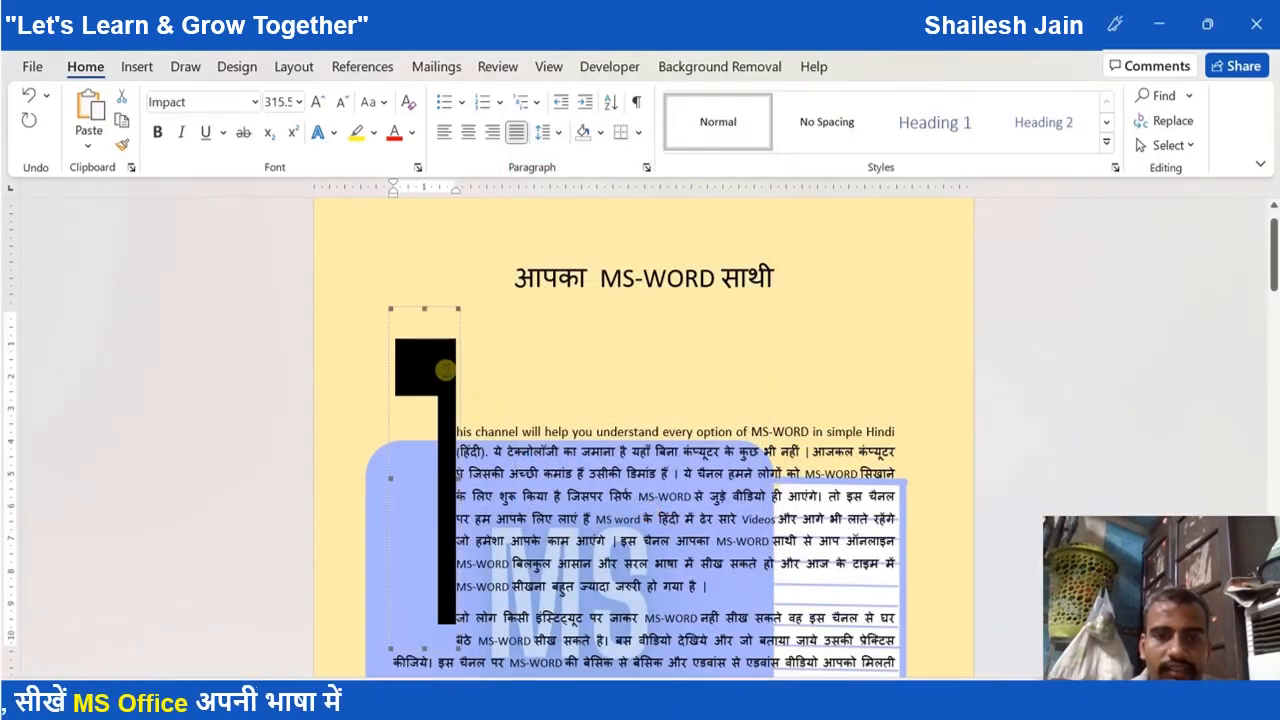
Set the width of the drop cap's frame back to Auto
{"action": "double_click", "coordinate": [449, 310]}
{"action": "left_click", "coordinate": [623, 312]}
{"action": "left_click", "coordinate": [622, 290]}
{"action": "left_click", "coordinate": [622, 290]}
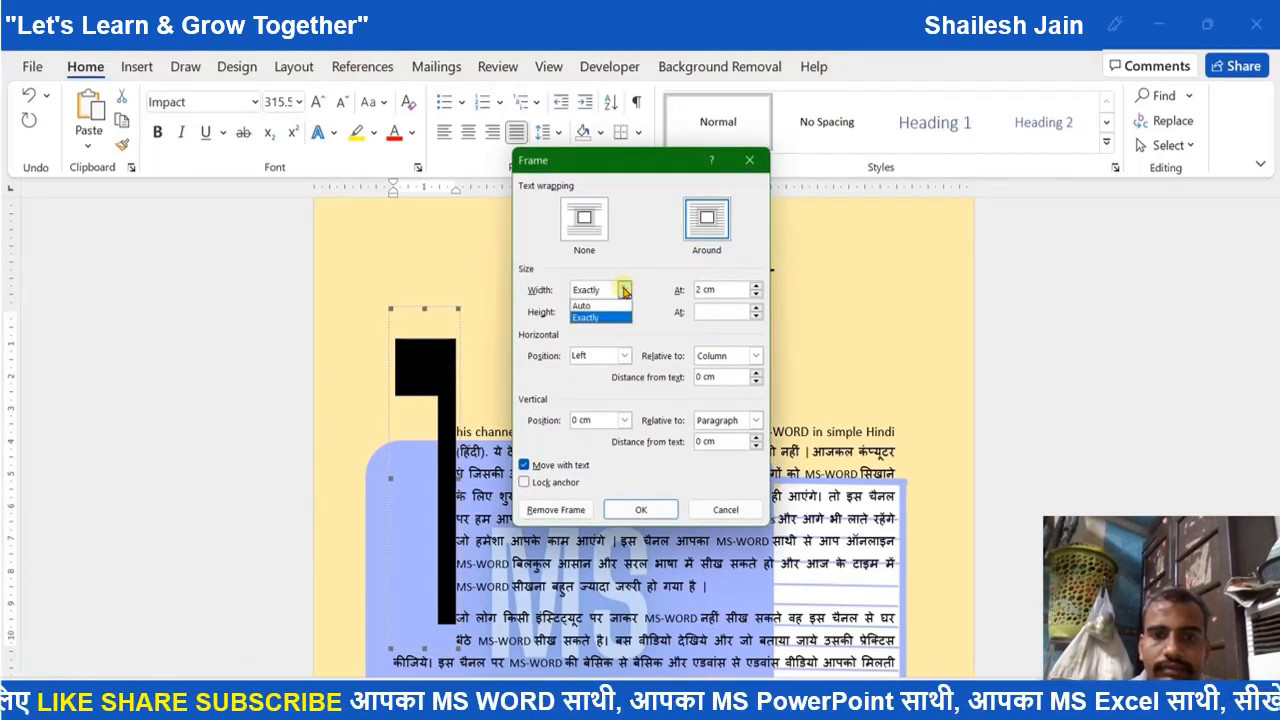
{"action": "left_click", "coordinate": [603, 310]}
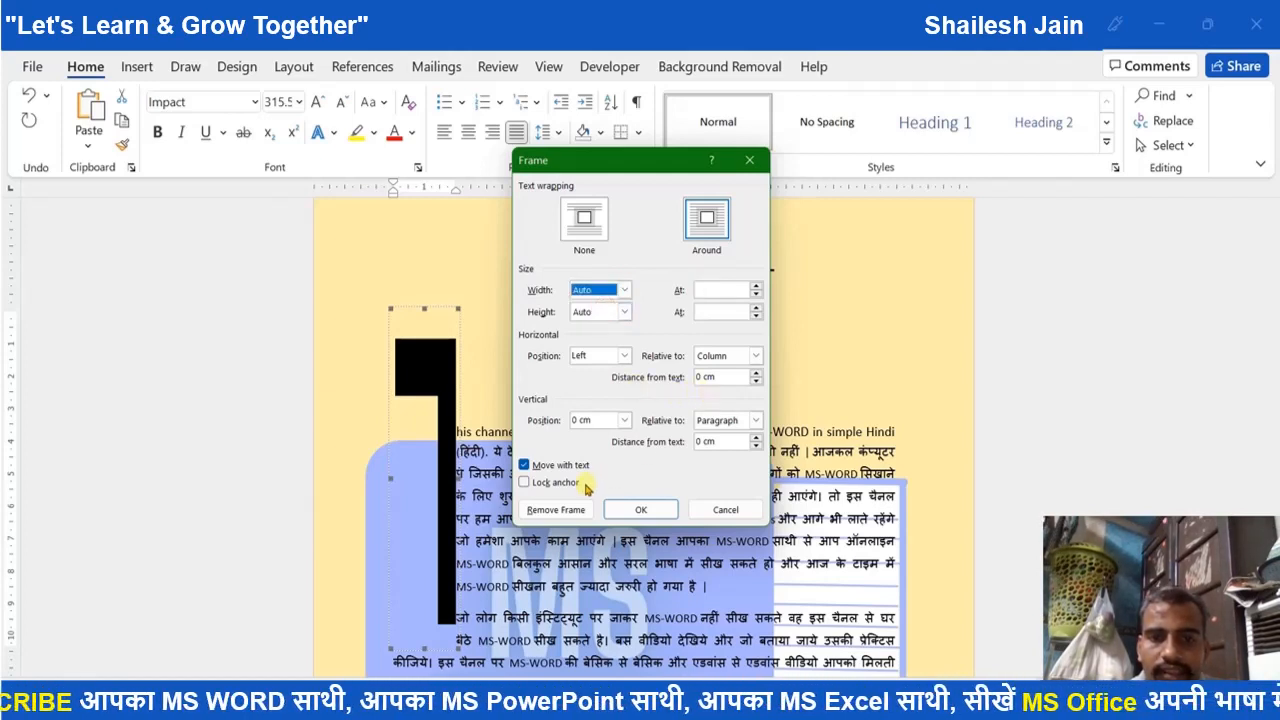
Try the Top vertical position for the drop cap's frame, and make its vertical position relative to the paragraph
{"action": "left_click", "coordinate": [541, 470]}
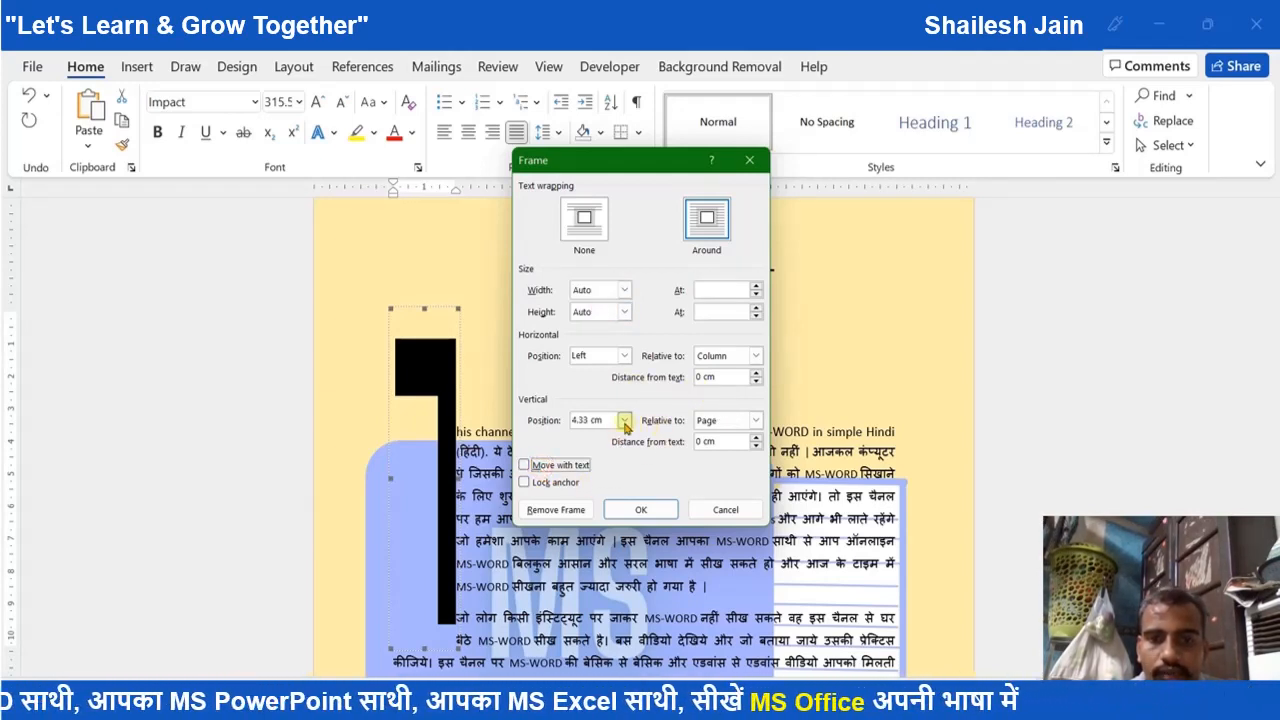
{"action": "left_click", "coordinate": [625, 421]}
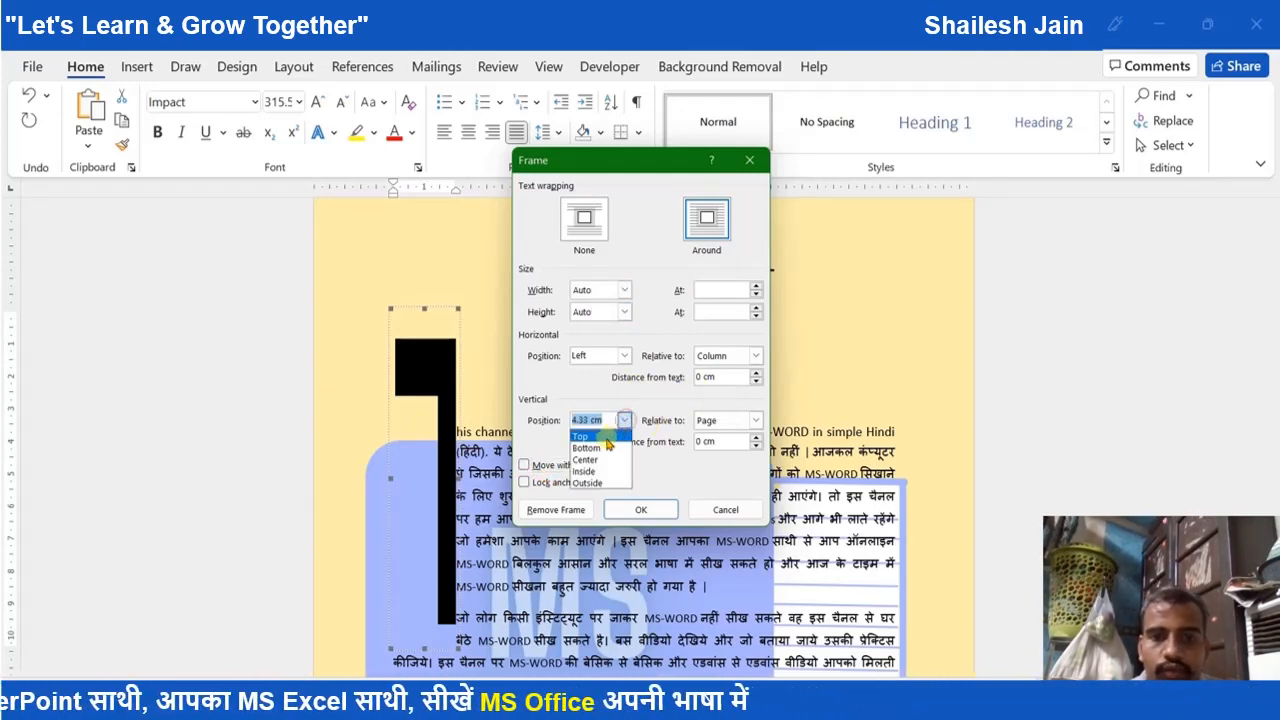
{"action": "left_click", "coordinate": [606, 439]}
{"action": "left_click", "coordinate": [755, 420]}
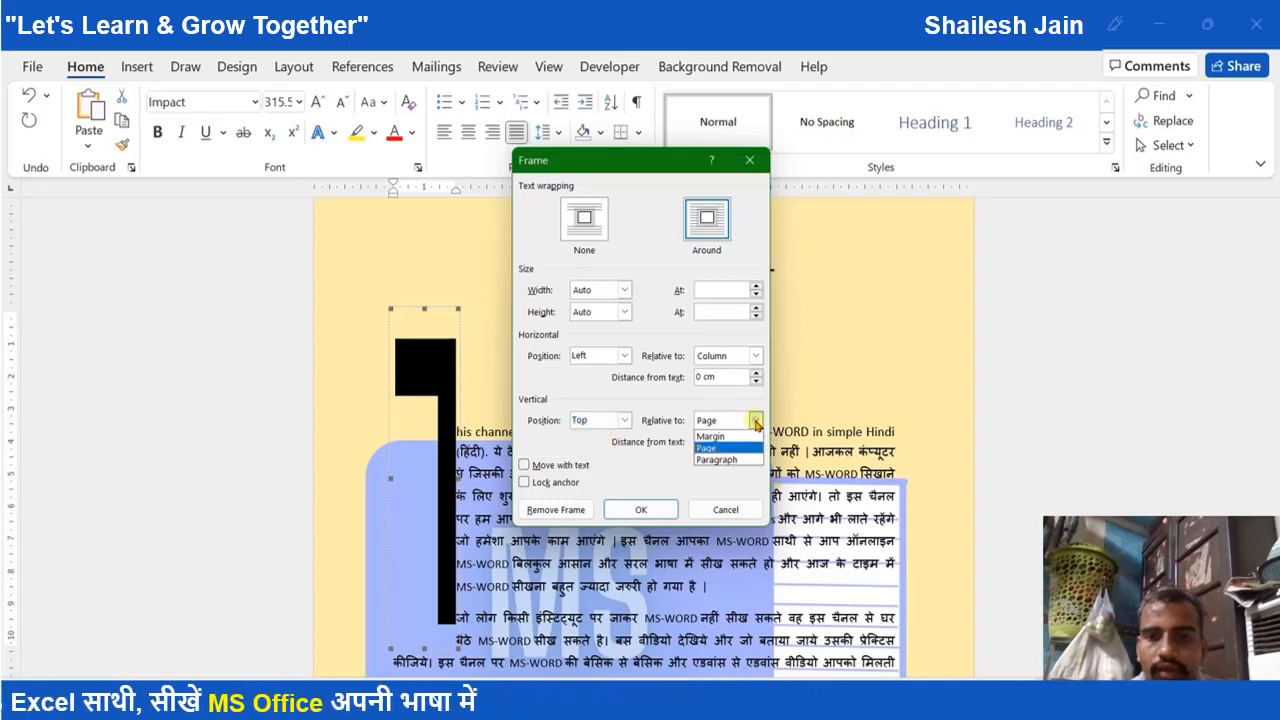
{"action": "left_click", "coordinate": [718, 460]}
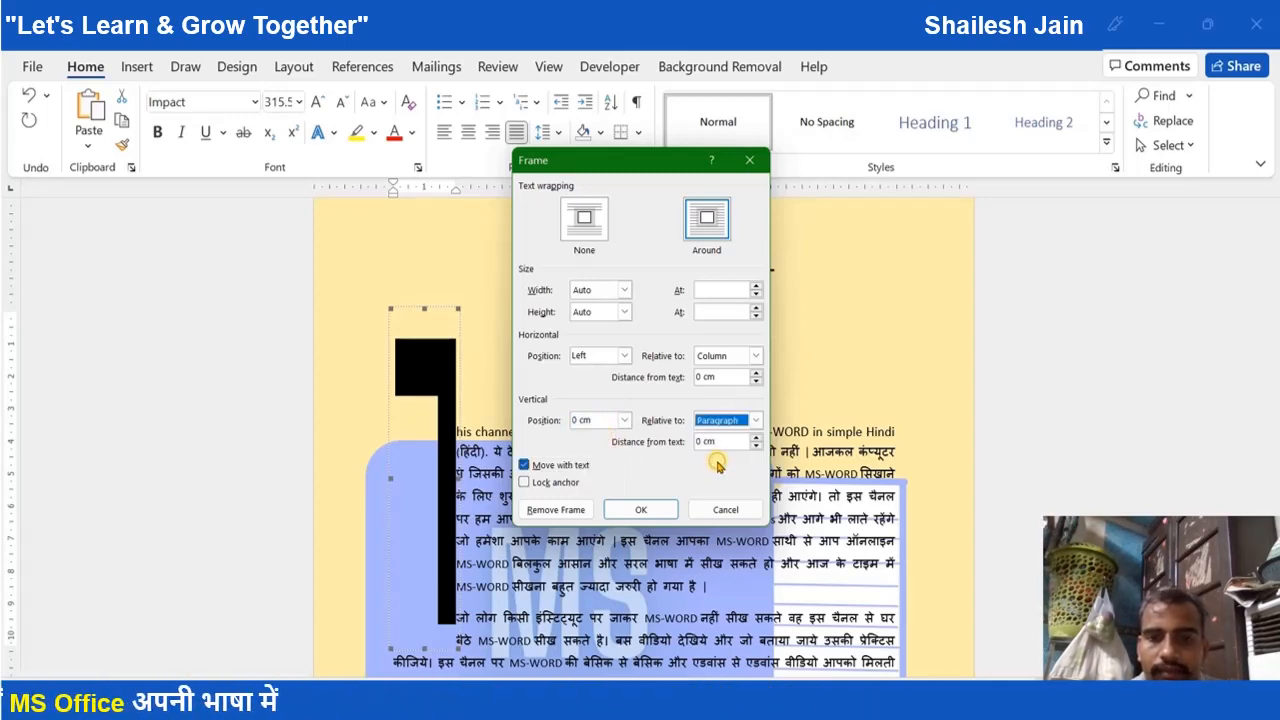
{"action": "left_click", "coordinate": [650, 509]}
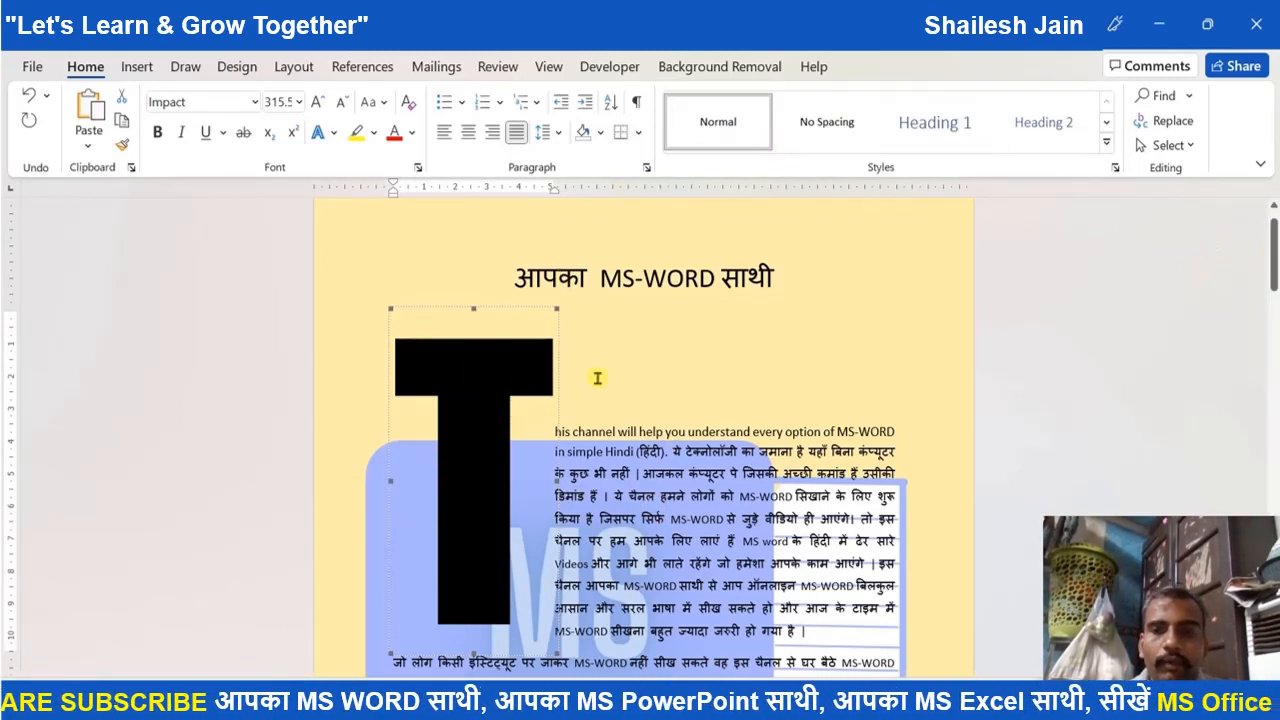
{"action": "right_click", "coordinate": [288, 24]}
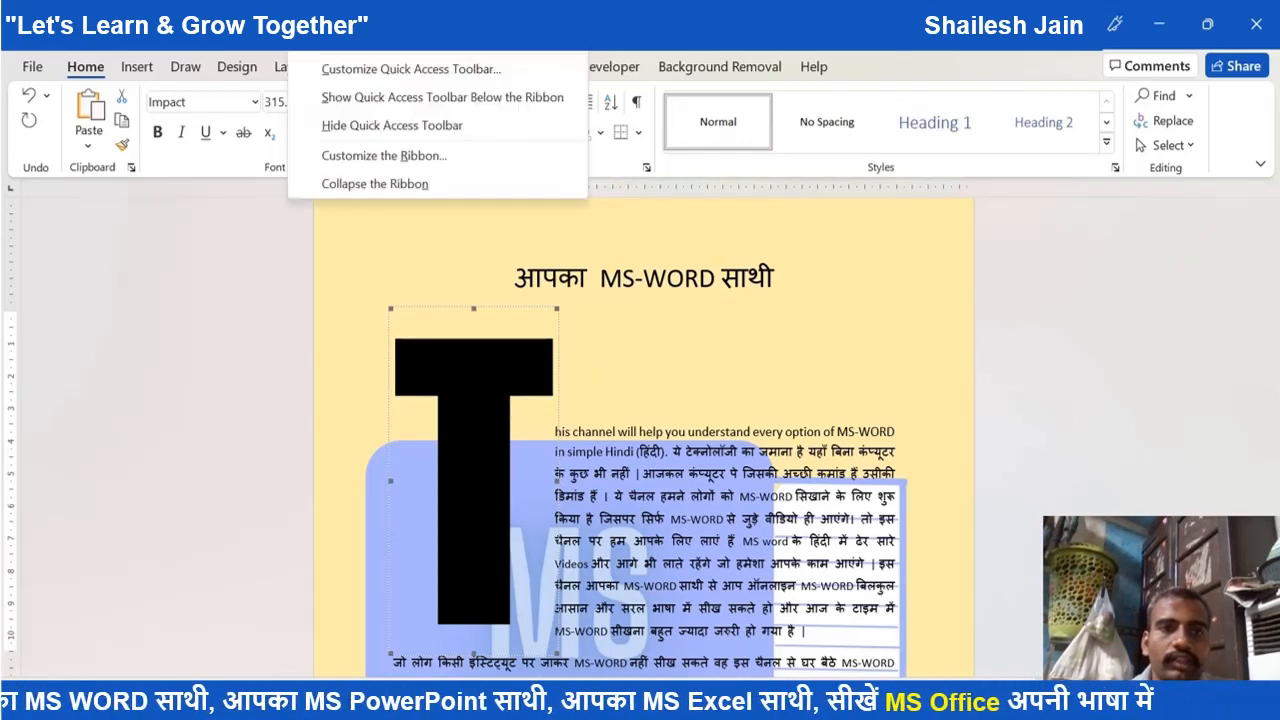
{"action": "left_click", "coordinate": [340, 40]}
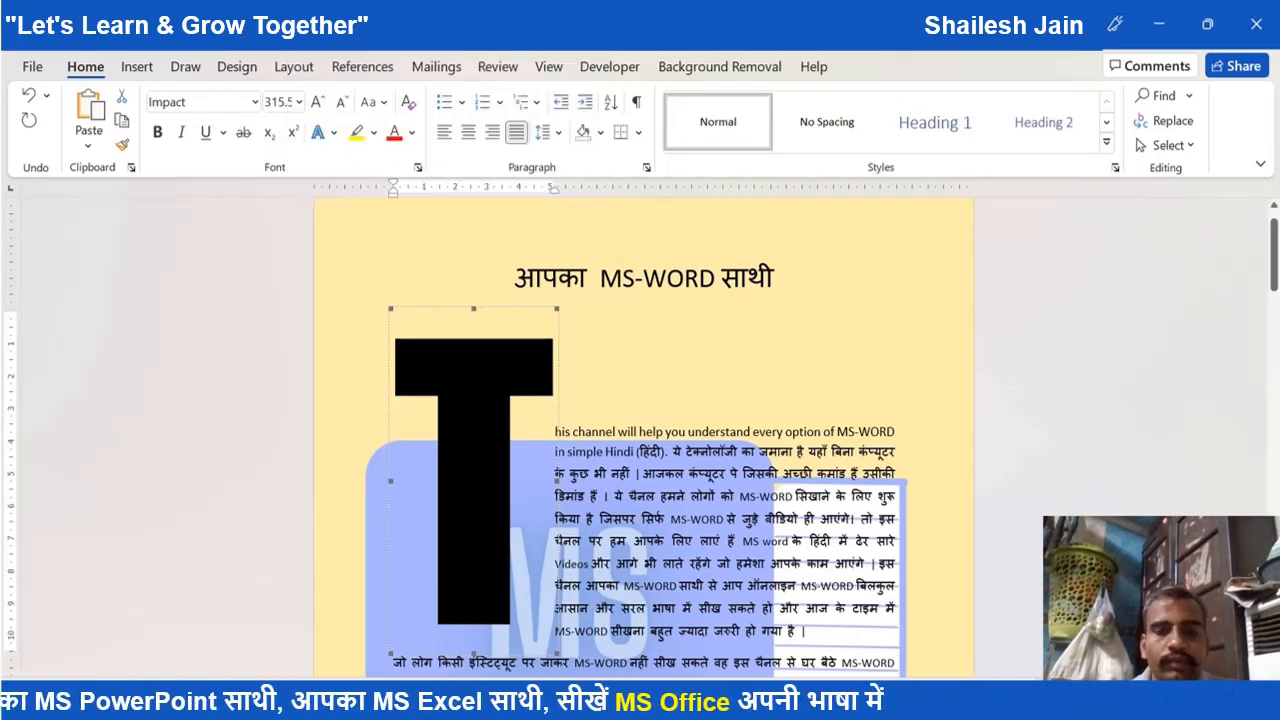
{"action": "double_click", "coordinate": [490, 311]}
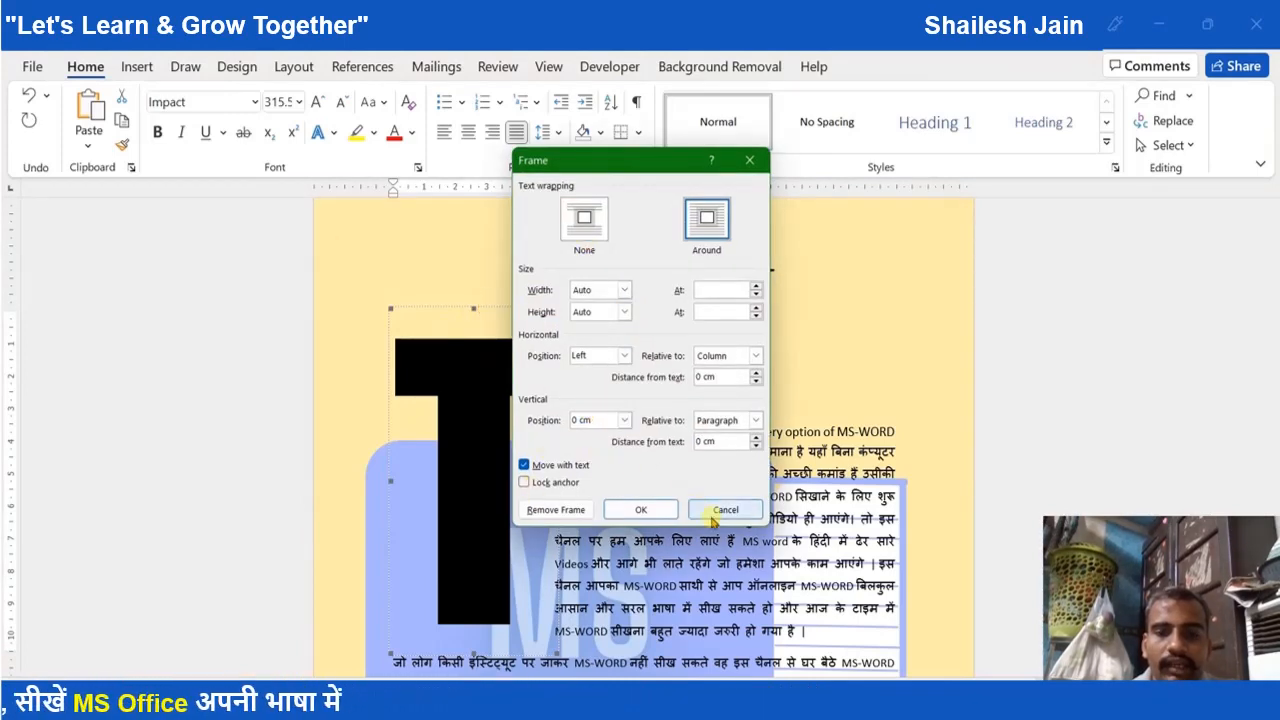
{"action": "key", "text": "Escape"}
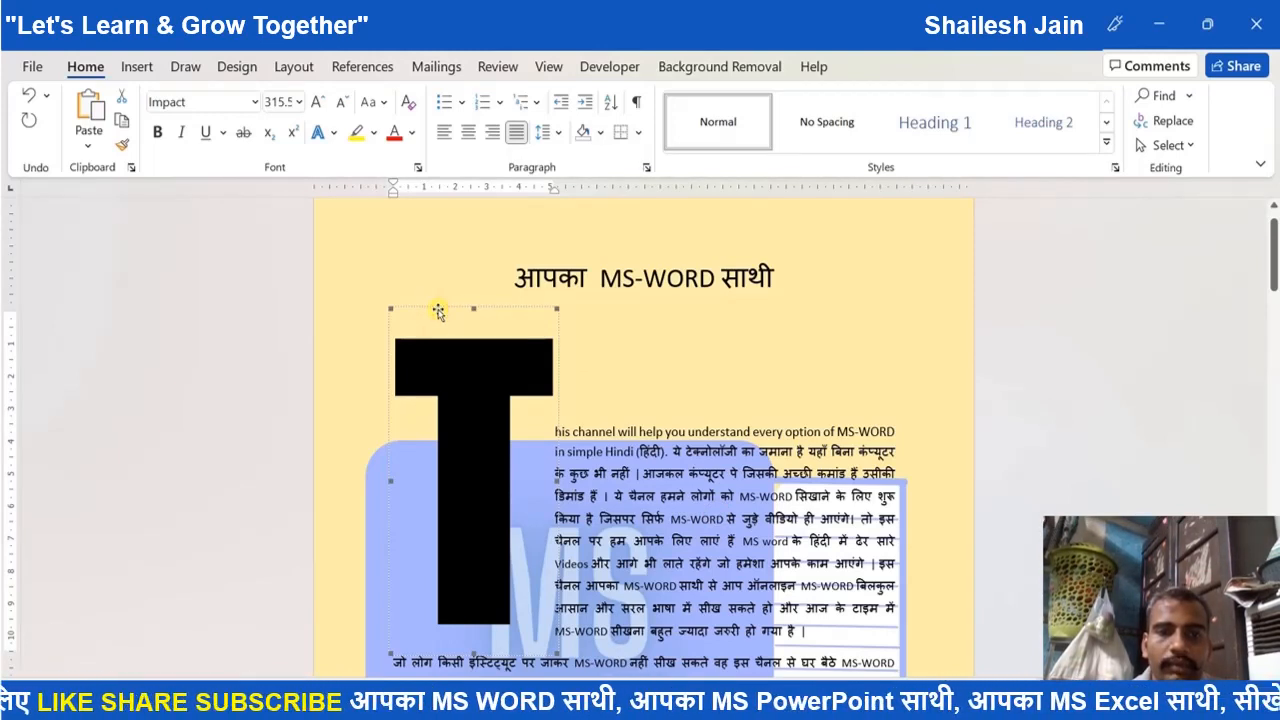
{"action": "double_click", "coordinate": [437, 310]}
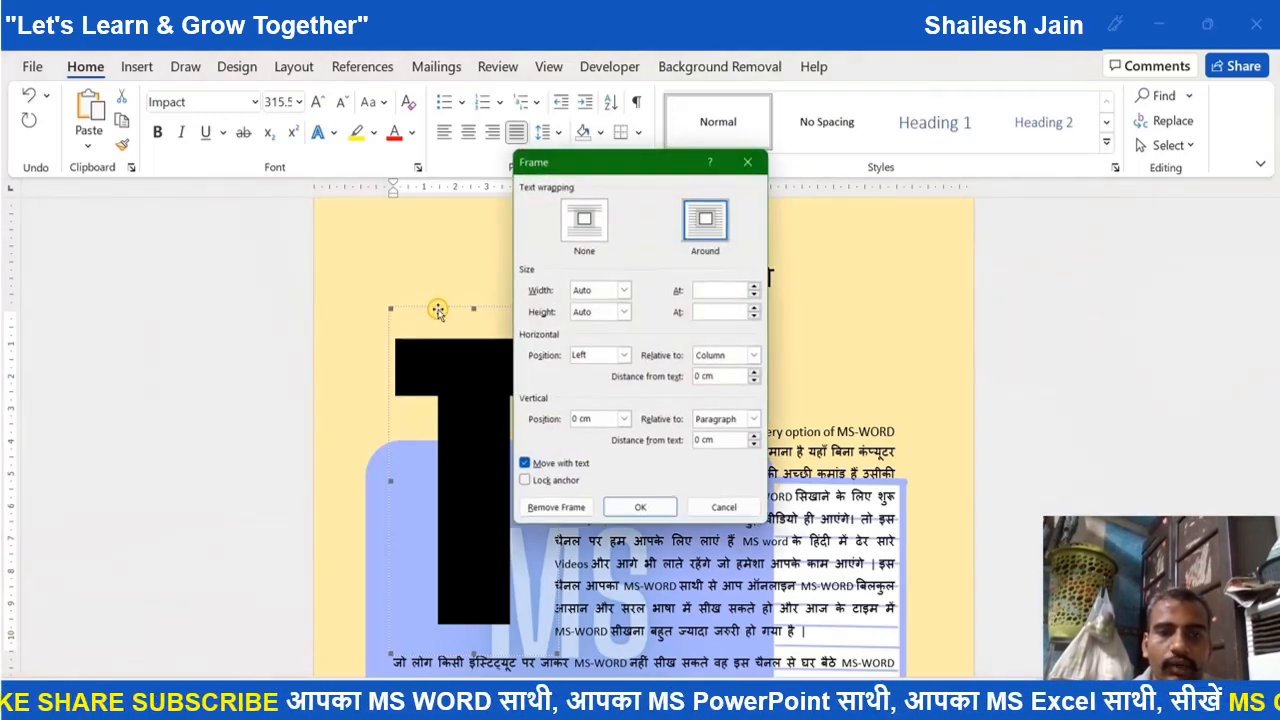
{"action": "left_click", "coordinate": [722, 510]}
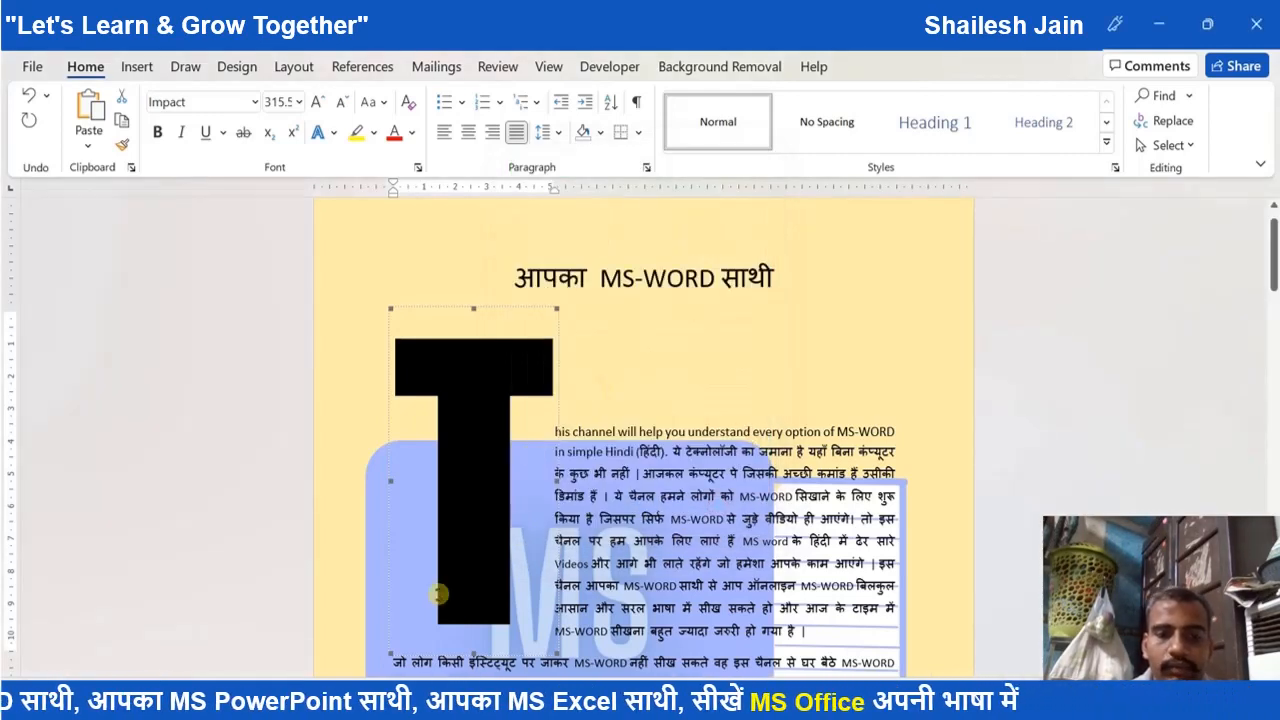
Shrink the drop cap's frame until the T is about 41 pt, and place it beside the opening line of the first paragraph
{"action": "left_click_drag", "start_coordinate": [390, 652], "coordinate": [441, 478]}
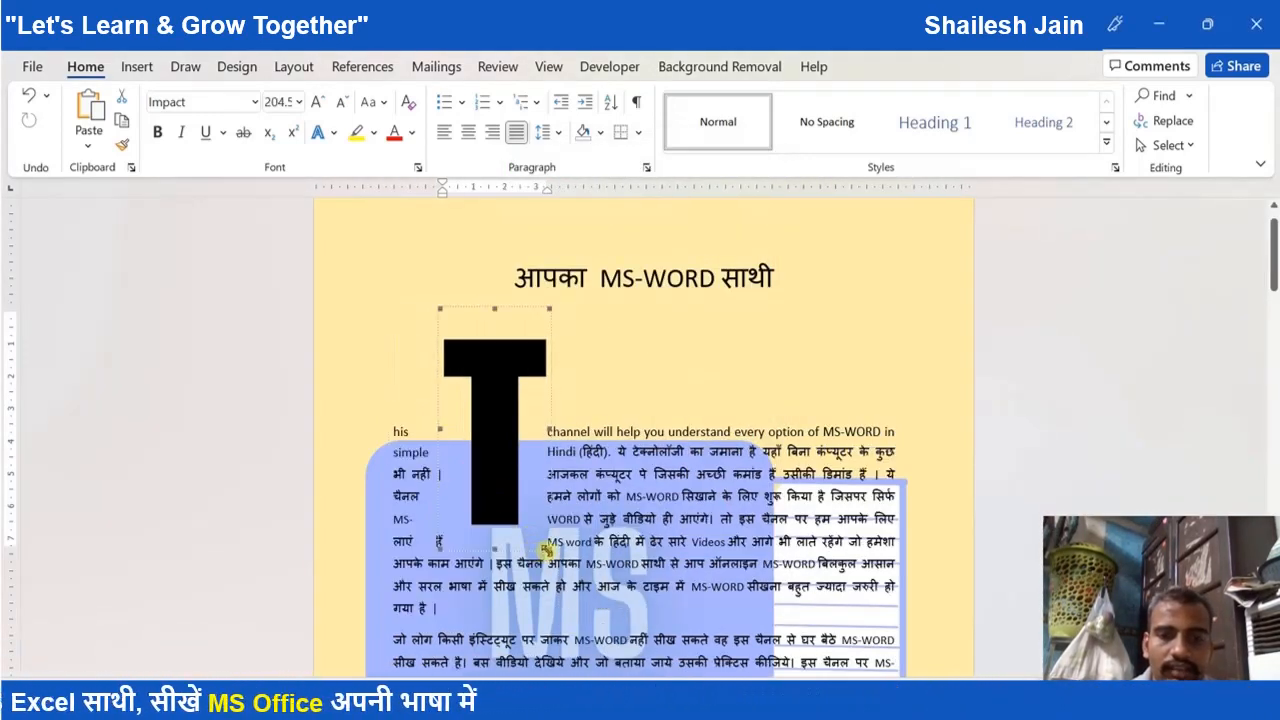
{"action": "left_click_drag", "start_coordinate": [548, 548], "coordinate": [464, 401]}
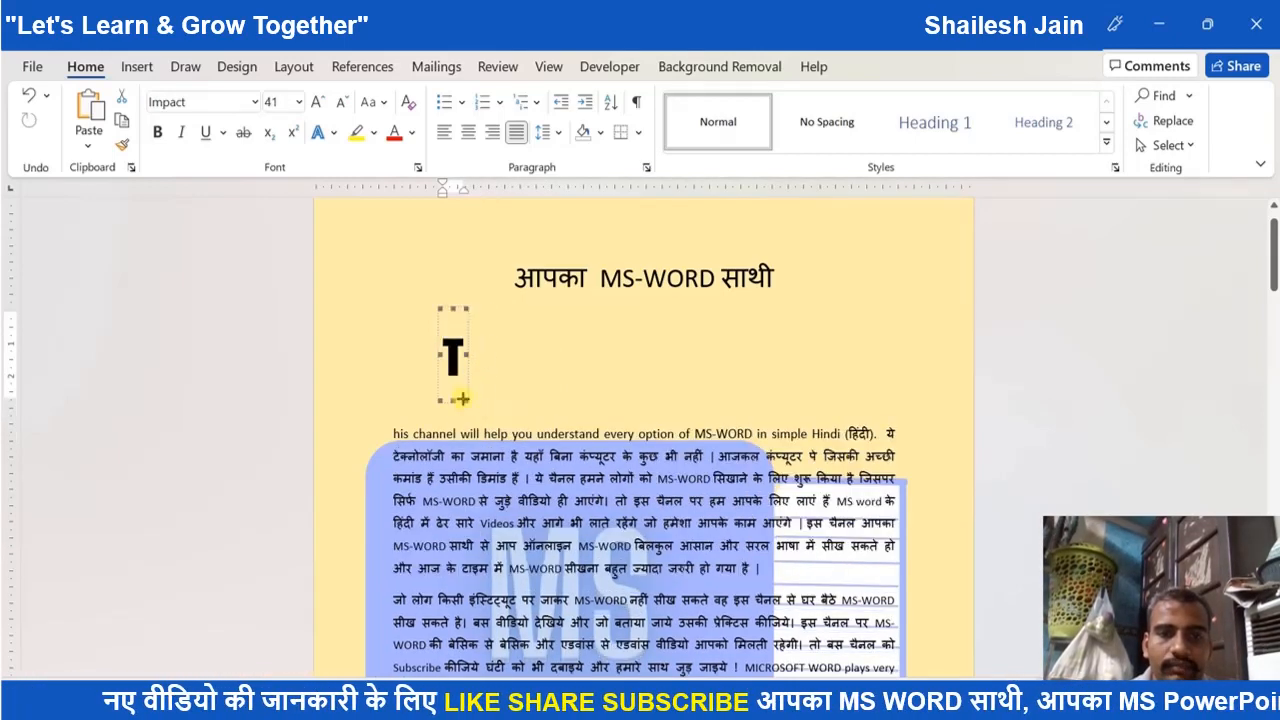
{"action": "left_click_drag", "start_coordinate": [452, 325], "coordinate": [377, 420]}
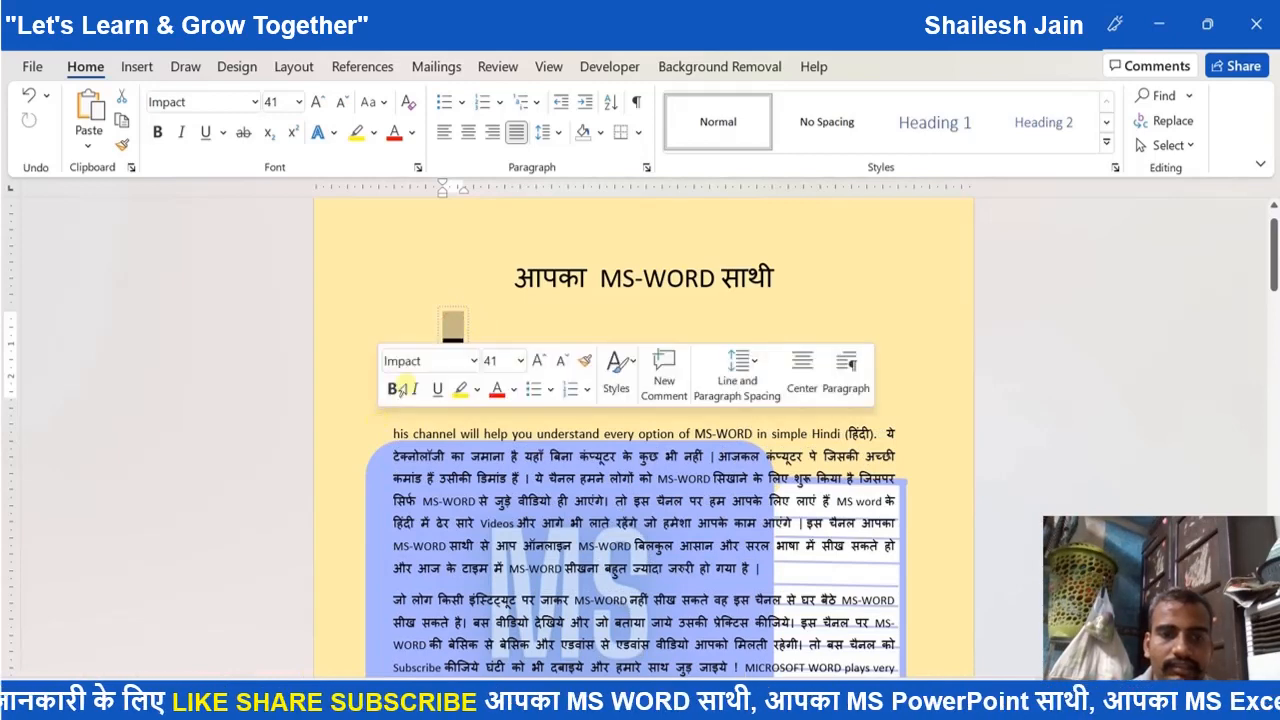
{"action": "left_click", "coordinate": [445, 309]}
{"action": "mouse_move", "coordinate": [399, 368]}
{"action": "left_mouse_down"}
{"action": "mouse_move", "coordinate": [386, 391]}
{"action": "mouse_move", "coordinate": [397, 386]}
{"action": "left_mouse_up"}
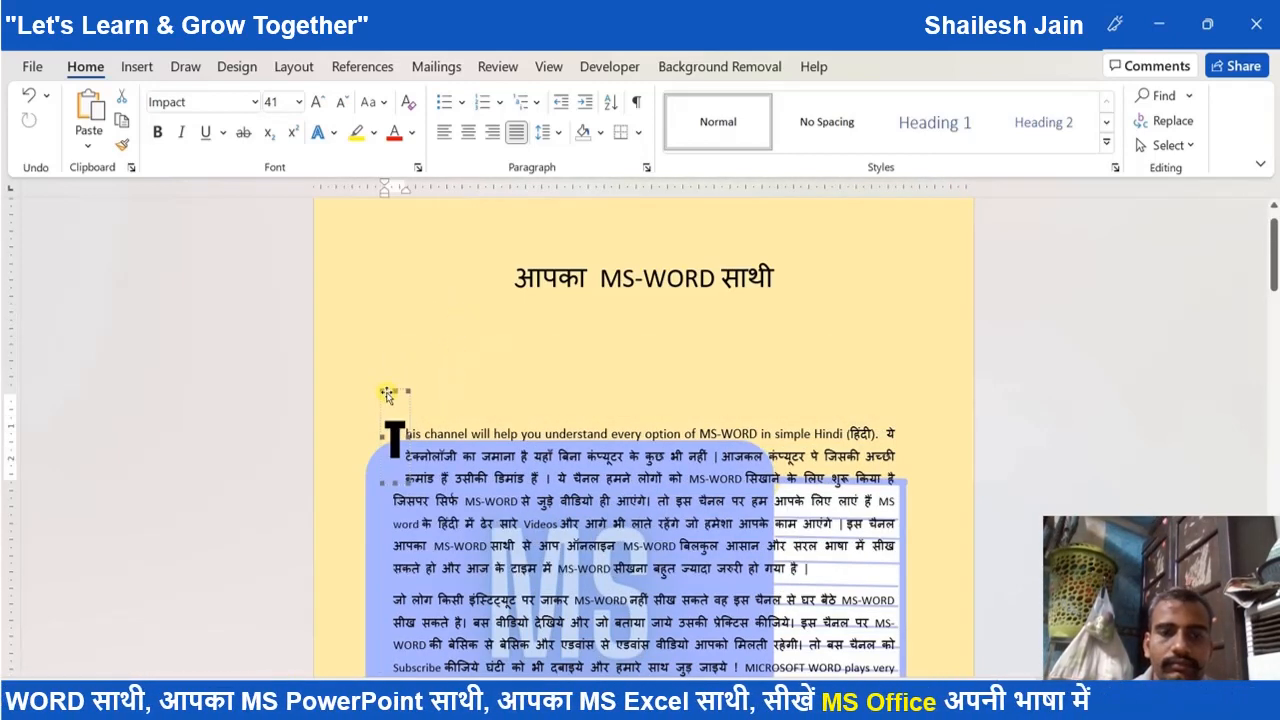
{"action": "left_click", "coordinate": [609, 414]}
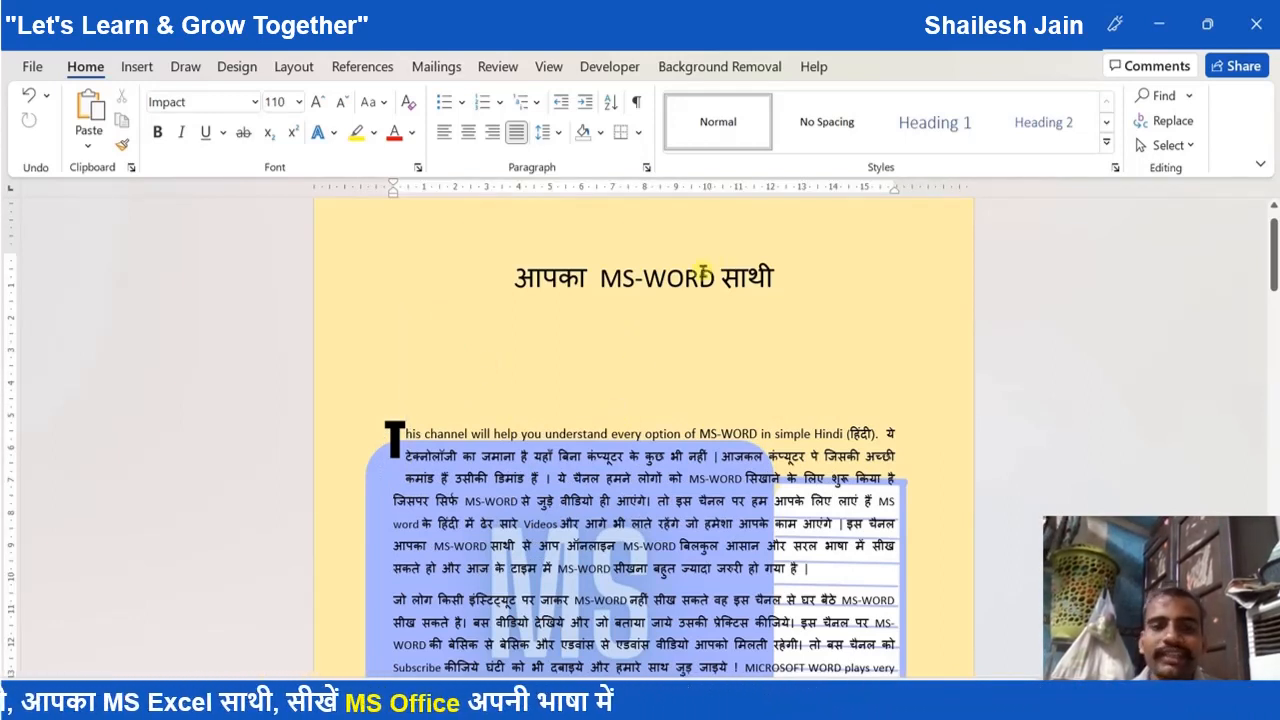